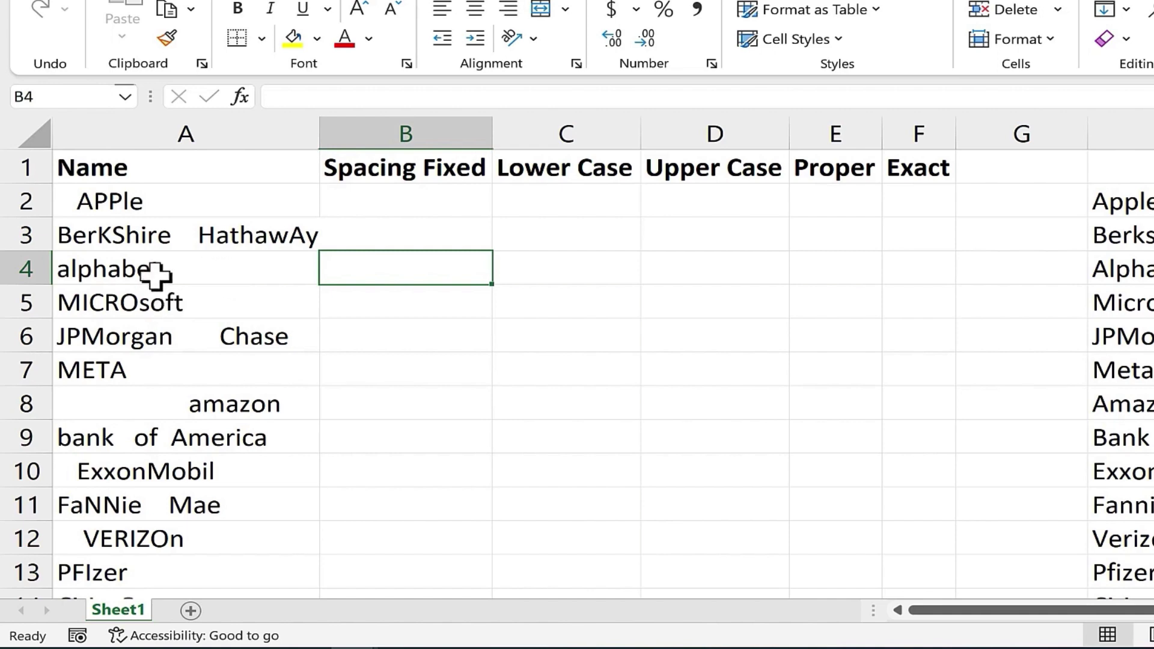
- Enter =TRIM(A2) in cell B2 to strip extra spaces from the first company name
scroll(153, 283, "down", 2)
scroll(149, 294, "down", 3)
scroll(145, 325, "up", 5)
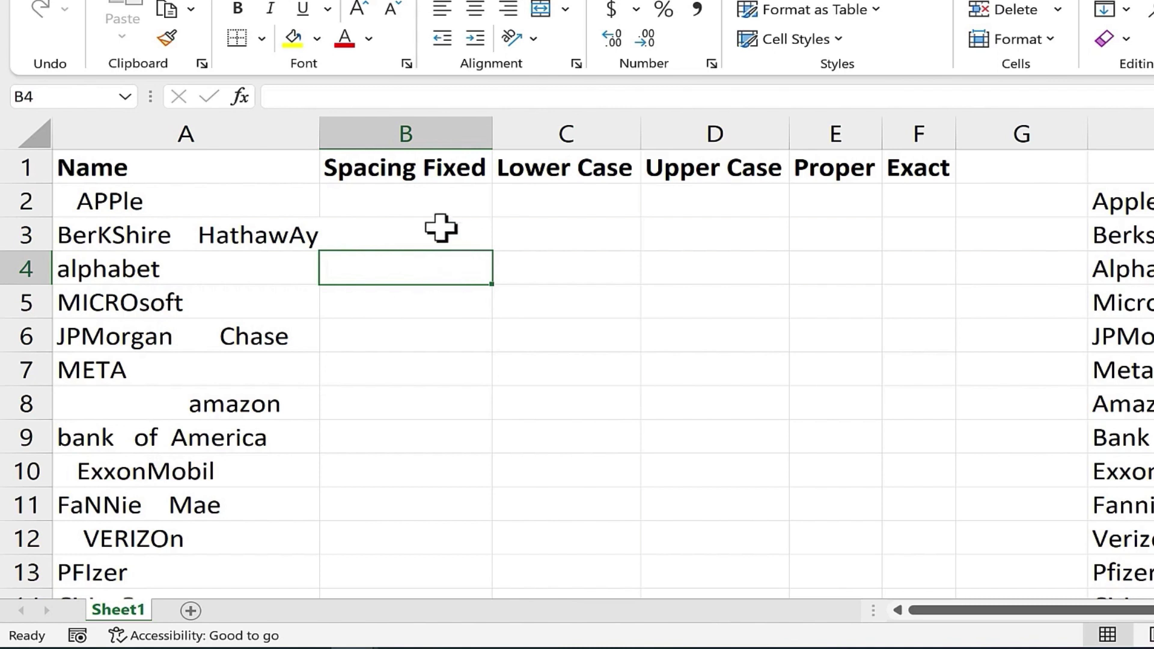
left_click(397, 202)
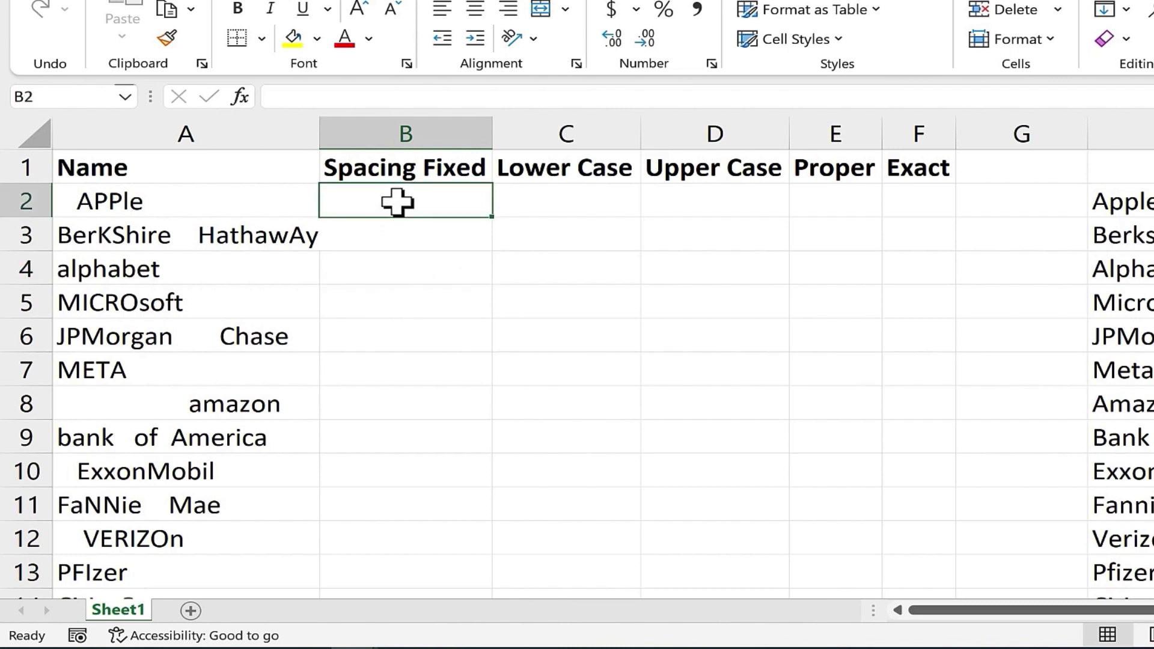
type("=")
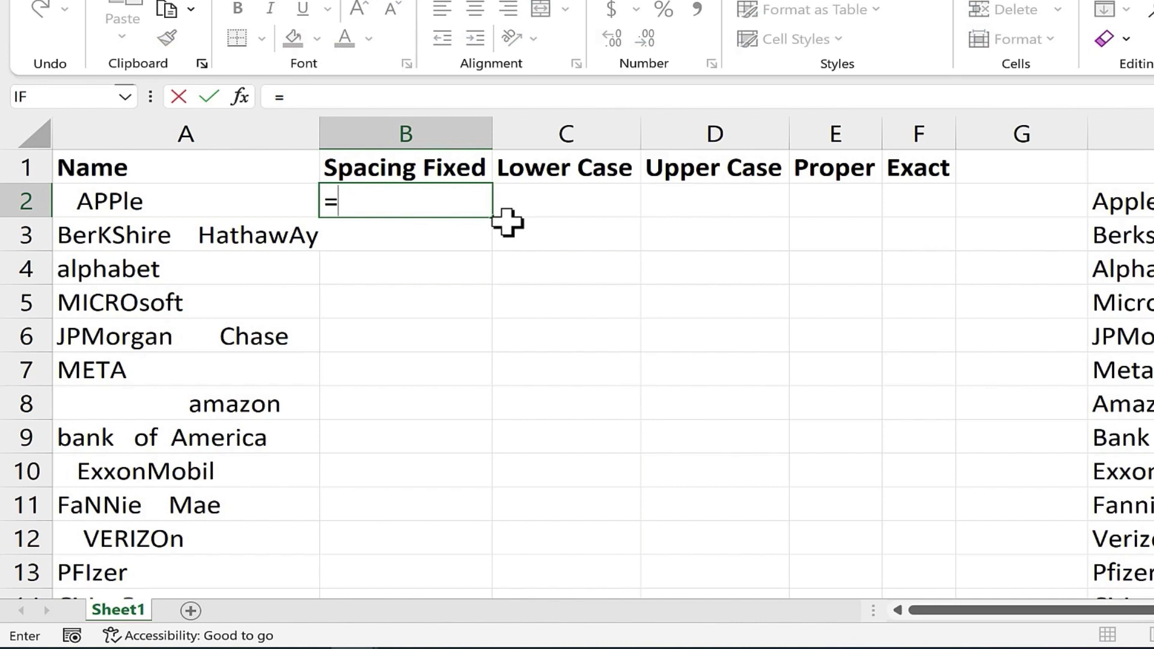
type("trim(")
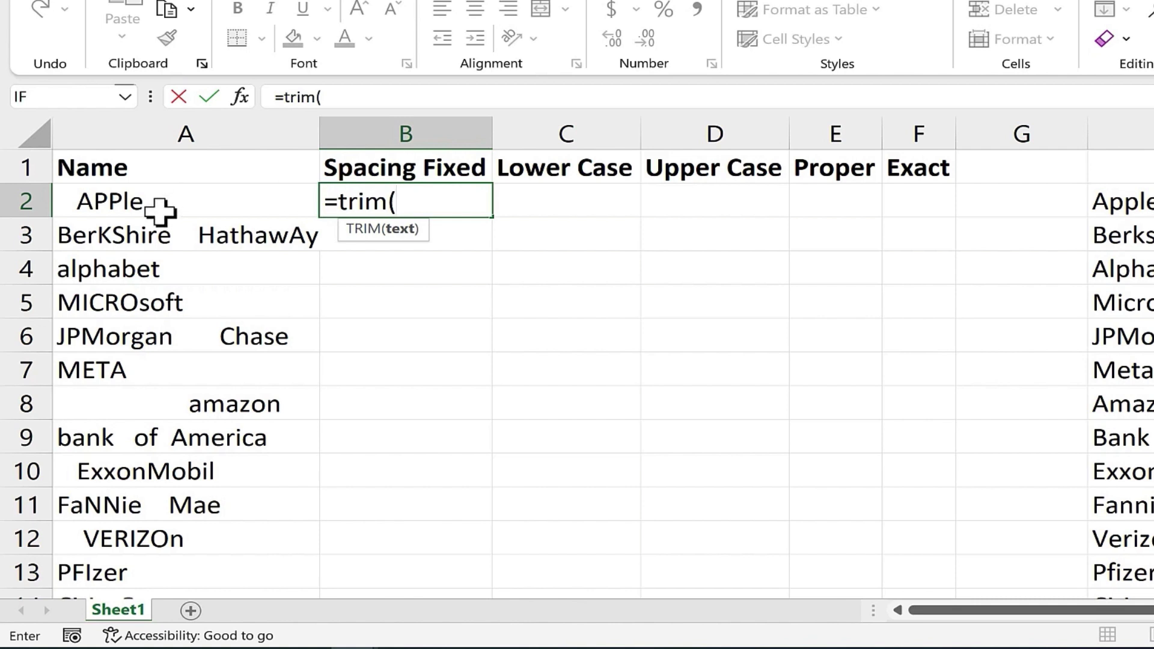
type("a2")
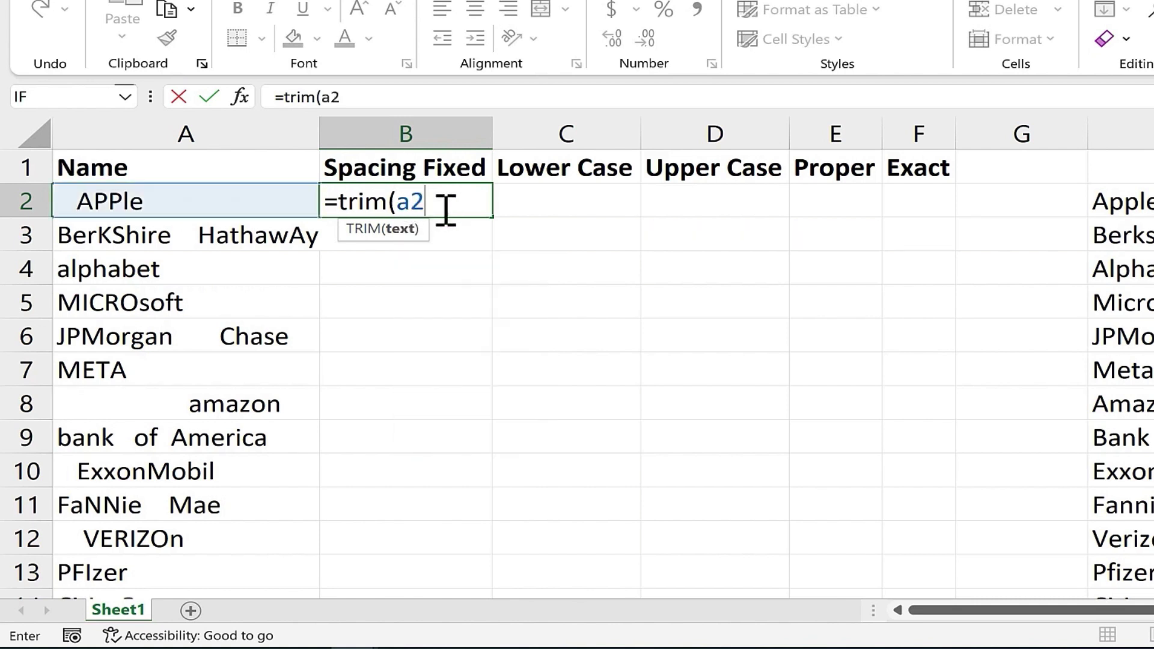
type(")")
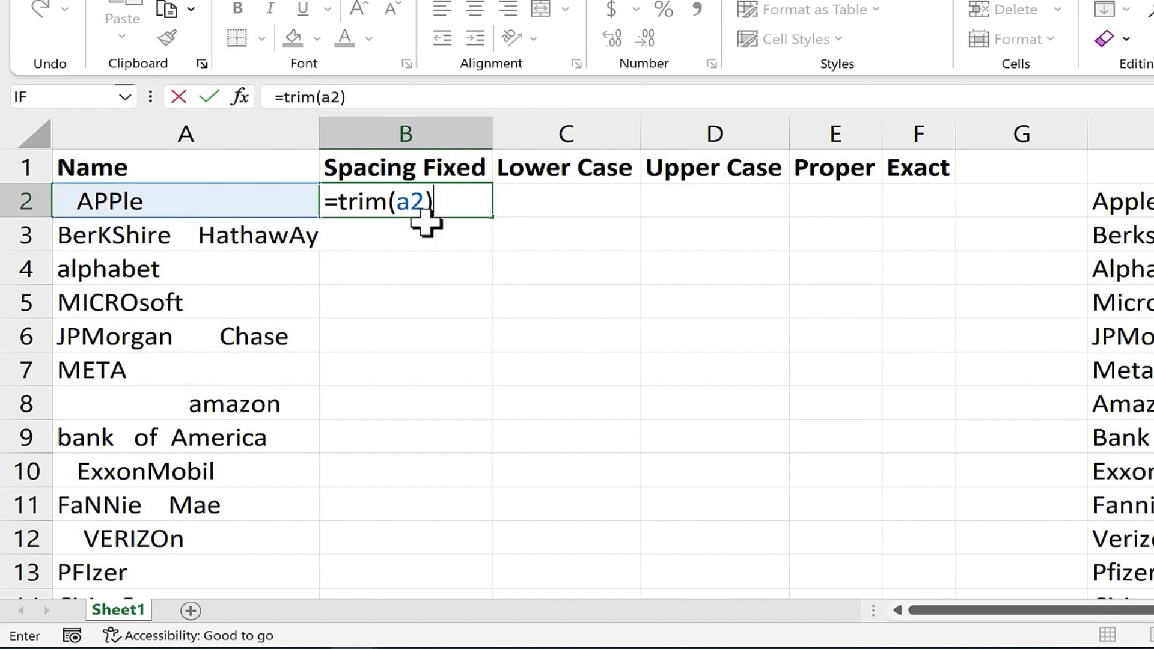
key("Return")
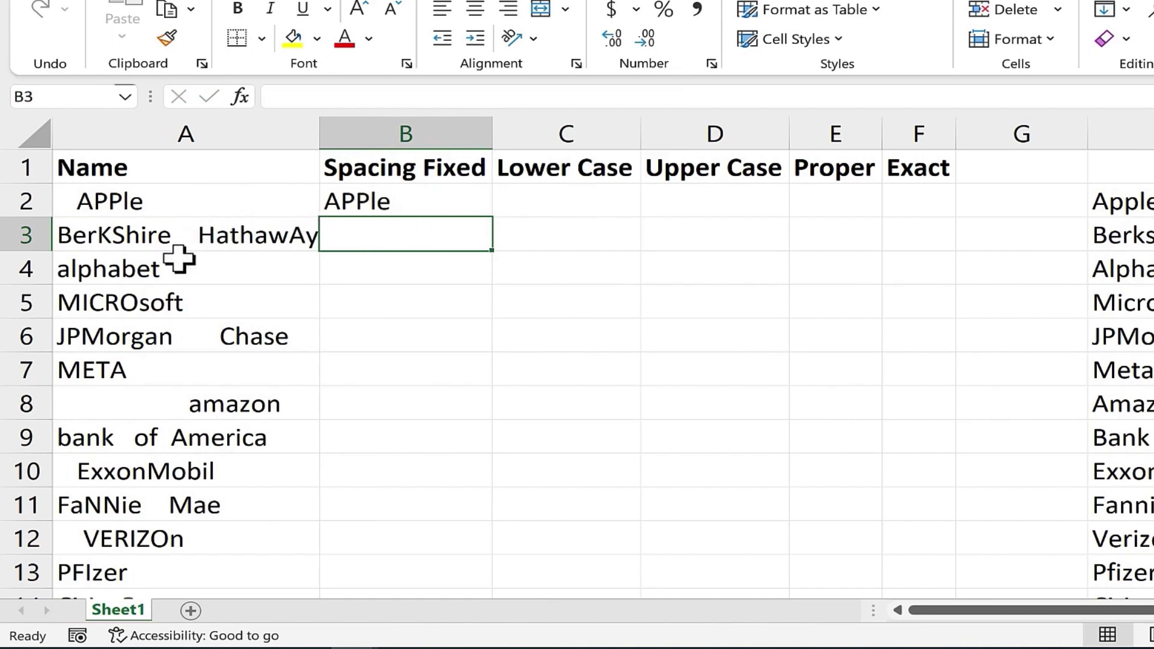
- Copy the TRIM formula from B2 down to B21
scroll(179, 289, "down", 1)
scroll(175, 304, "up", 1)
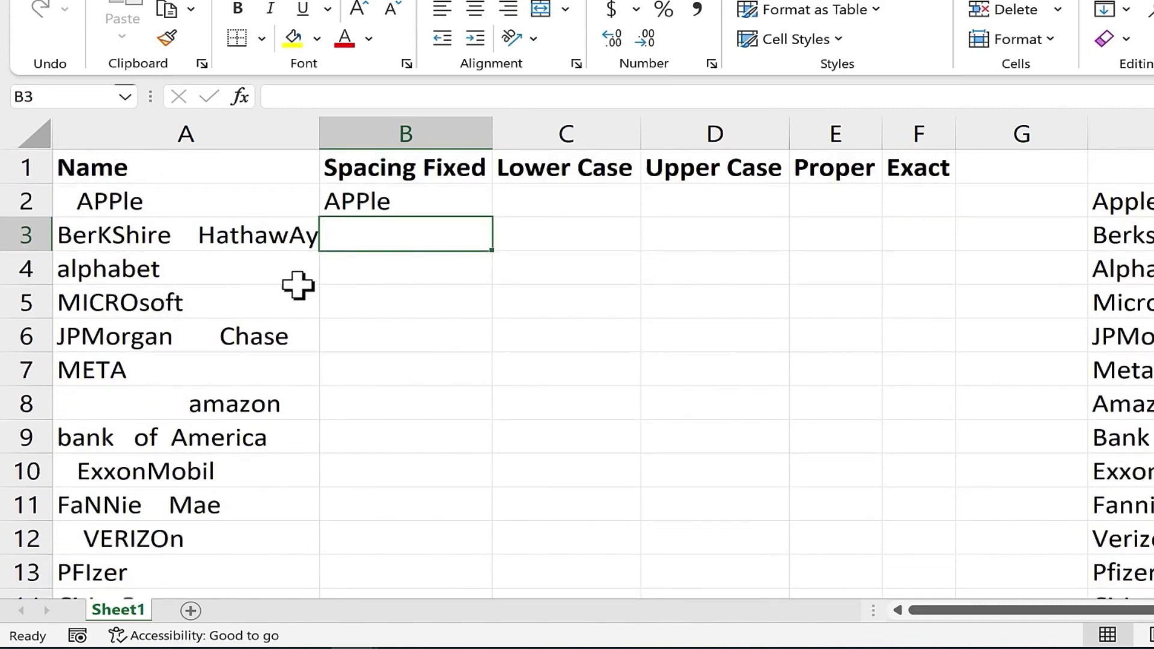
left_click(443, 200)
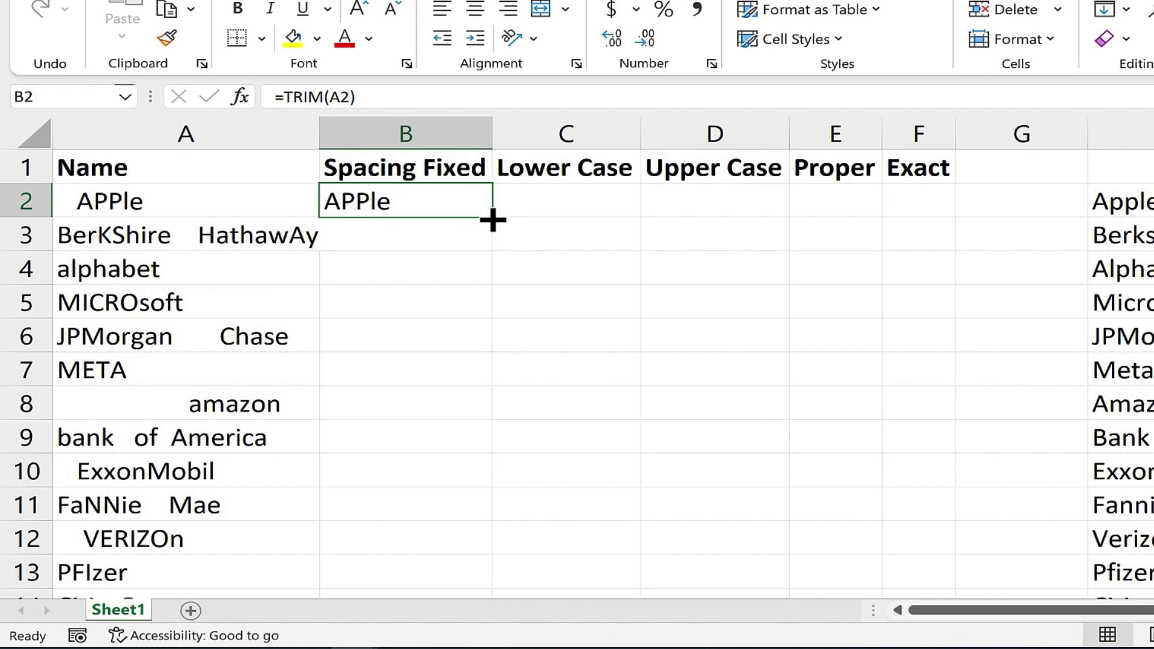
double_click(493, 219)
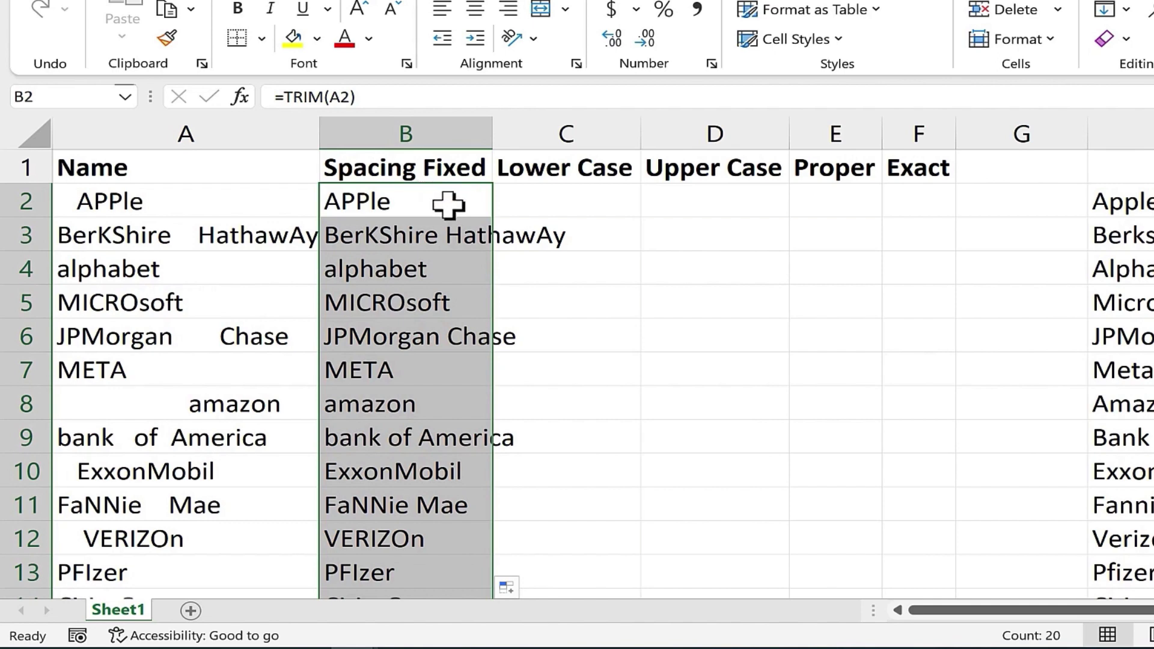
scroll(186, 505, "down", 2)
scroll(187, 507, "down", 3)
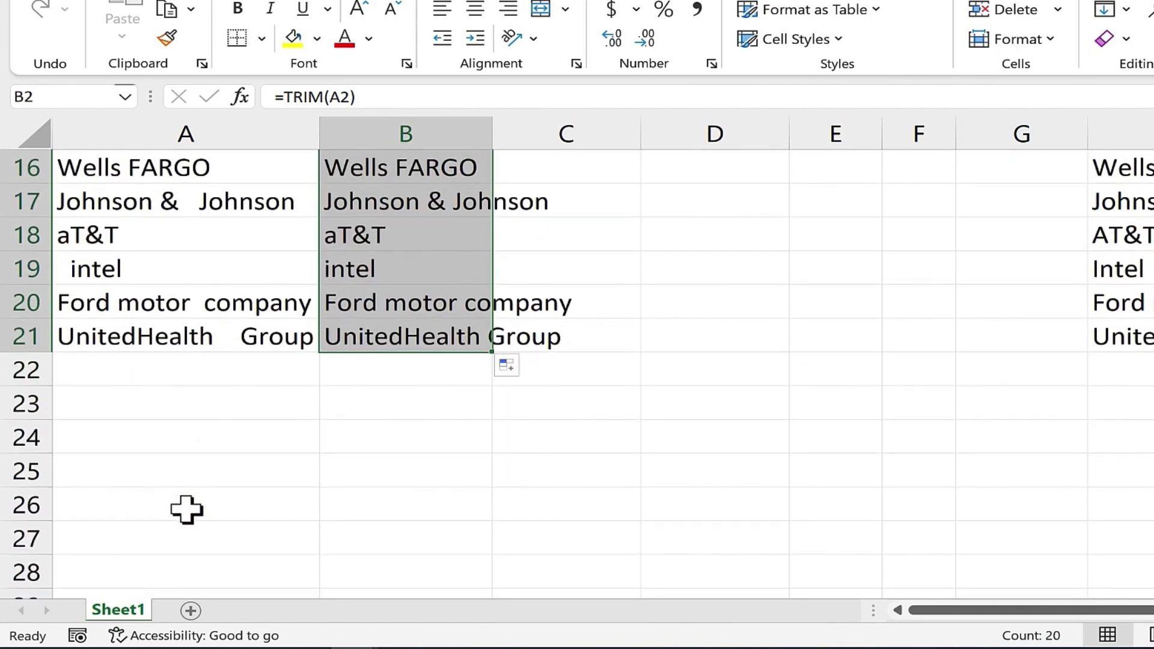
scroll(407, 479, "up", 5)
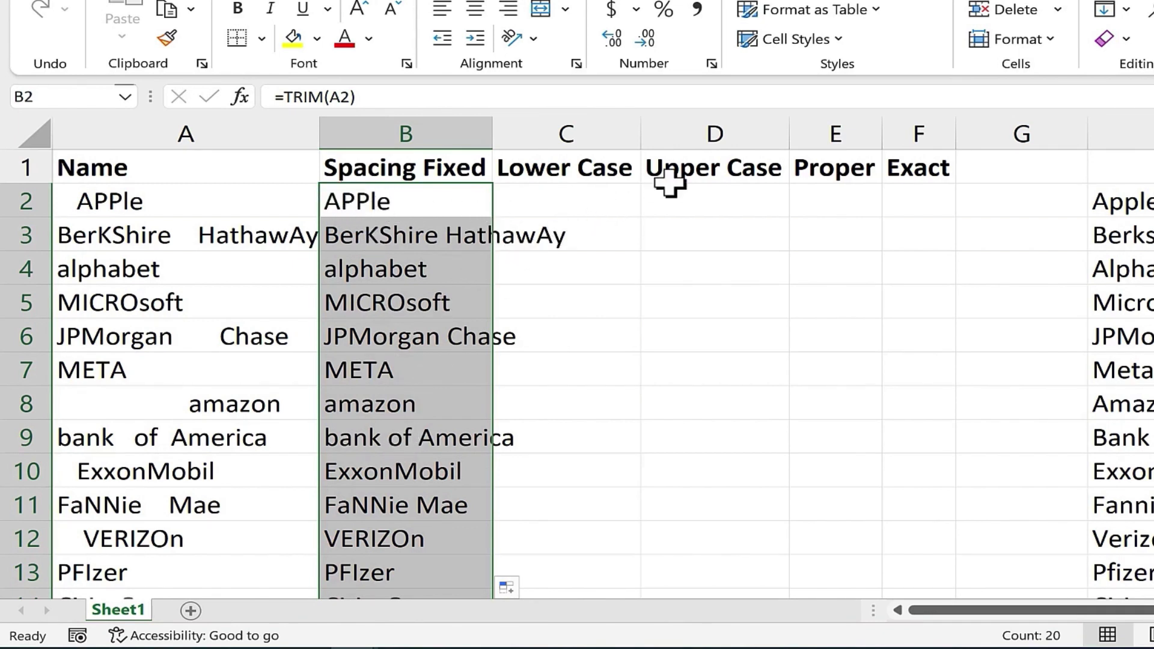
- Enter =LOWER(B2) in C2 and fill it down to C21
left_click(569, 210)
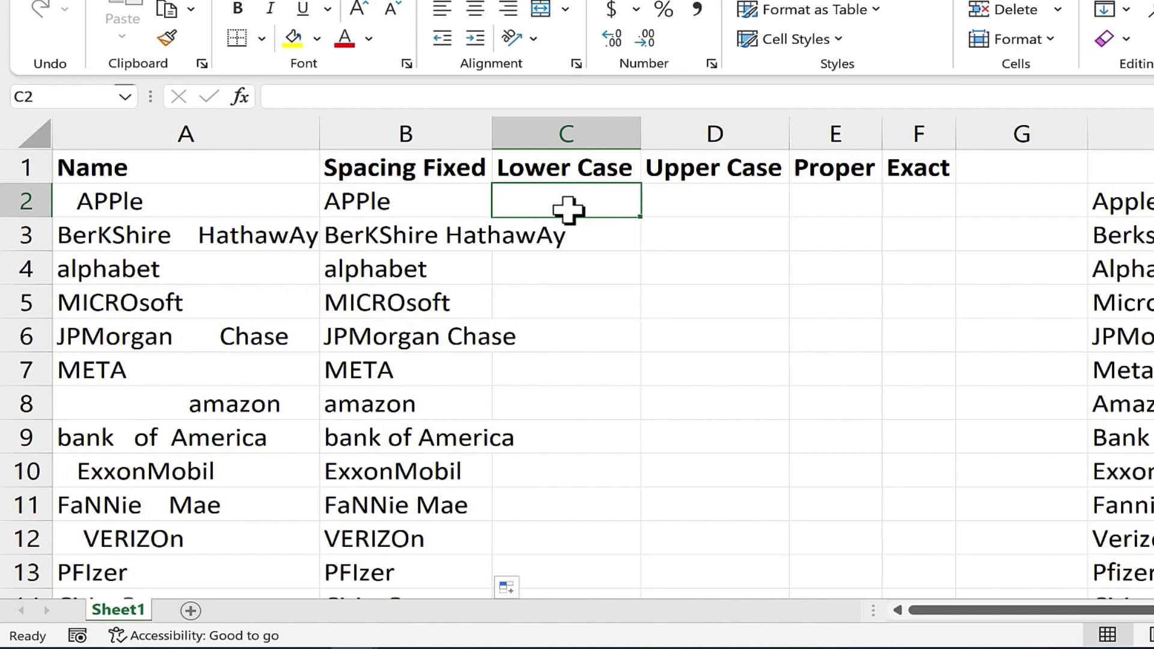
type("=lower(")
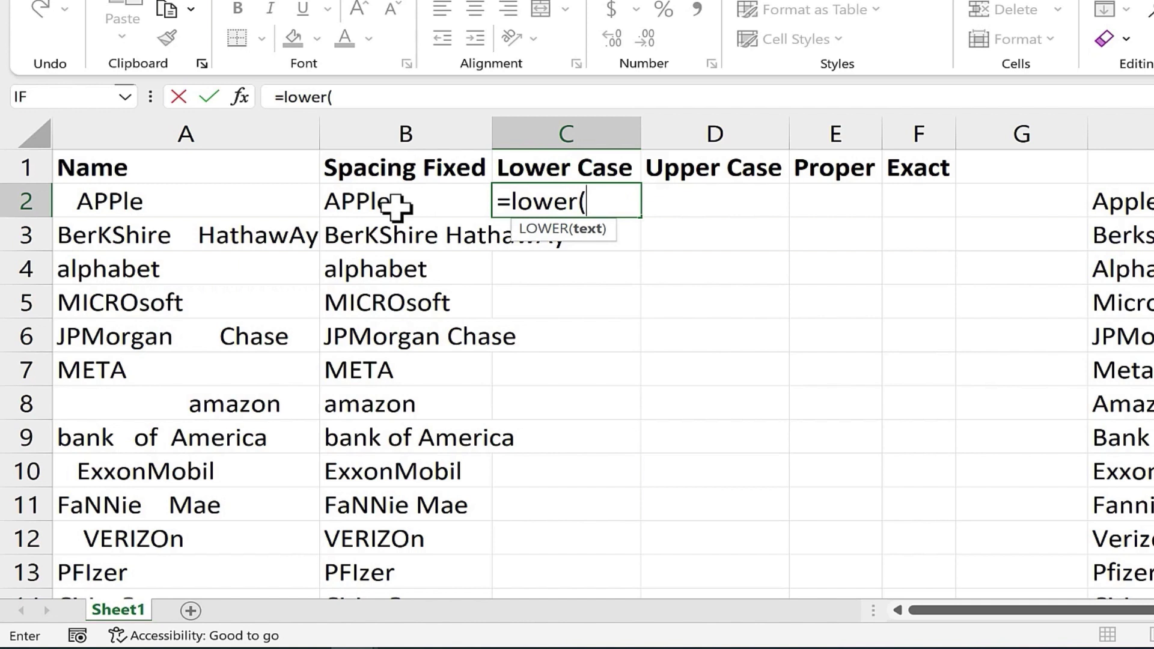
type("b2")
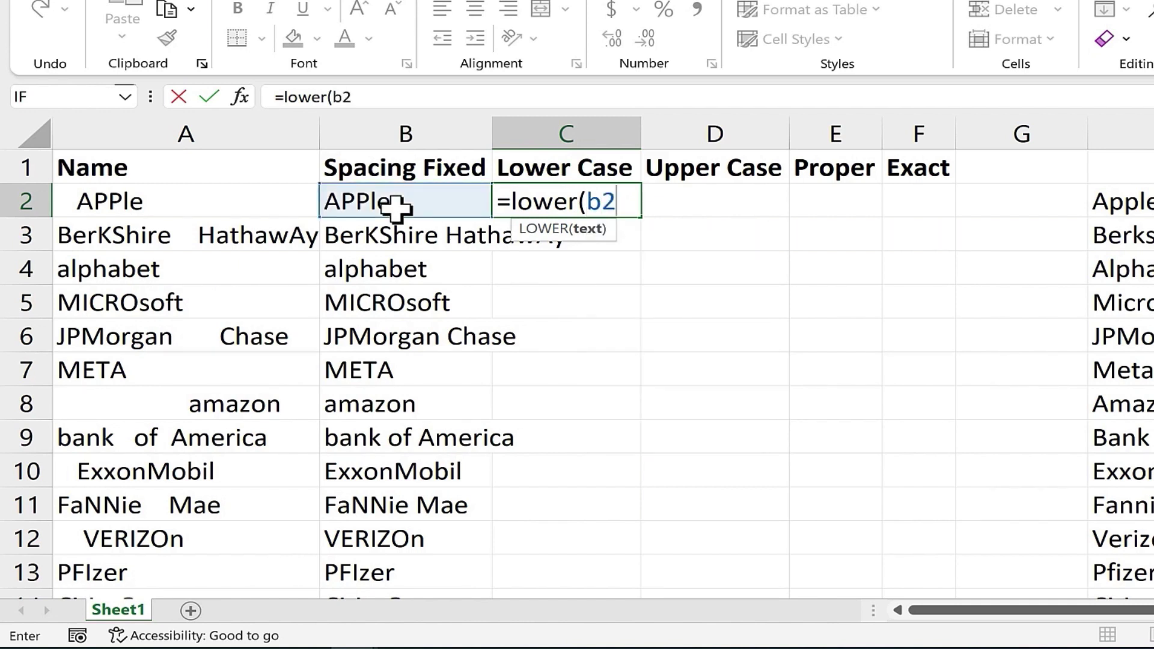
key("Return")
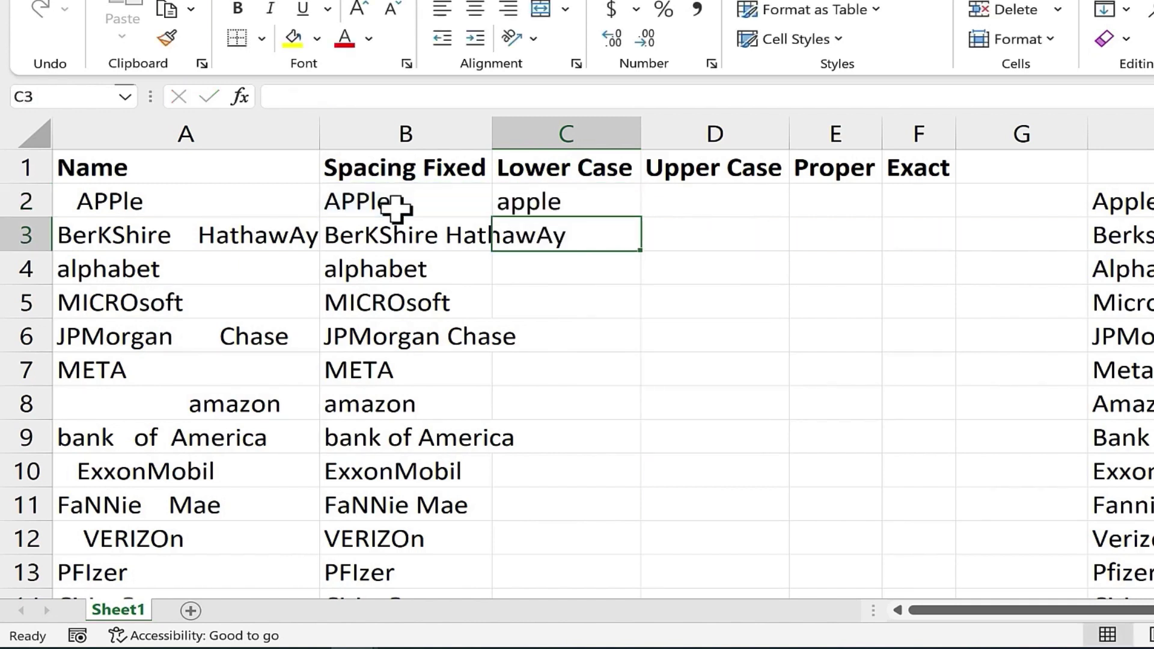
left_click(583, 202)
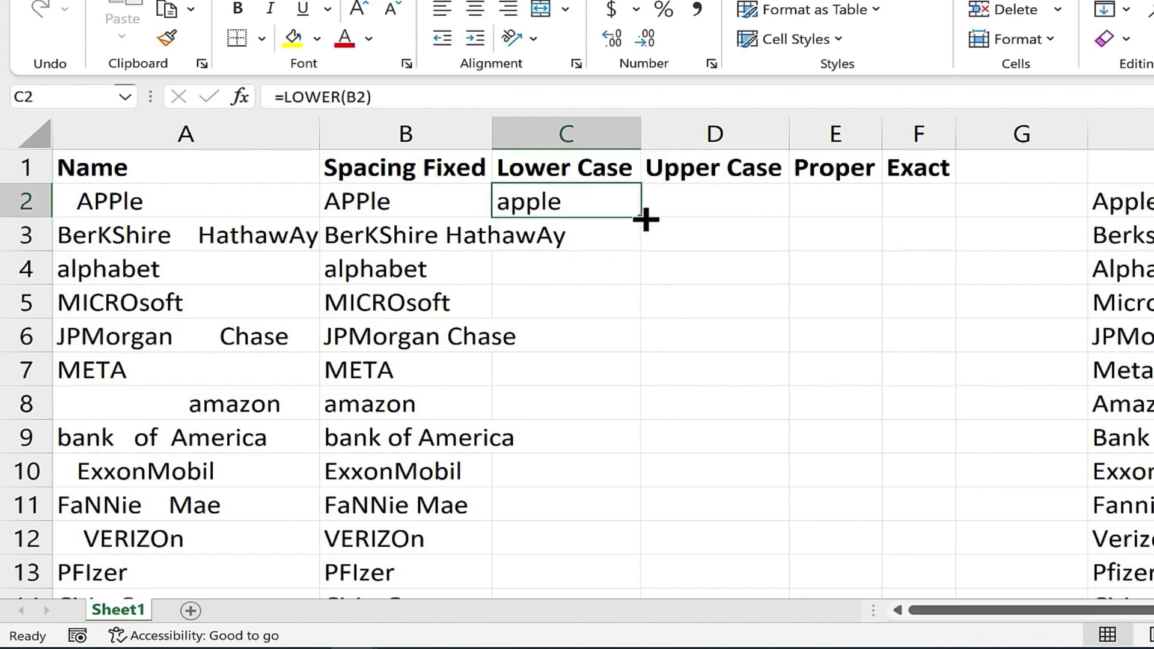
double_click(641, 216)
scroll(568, 437, "down", 2)
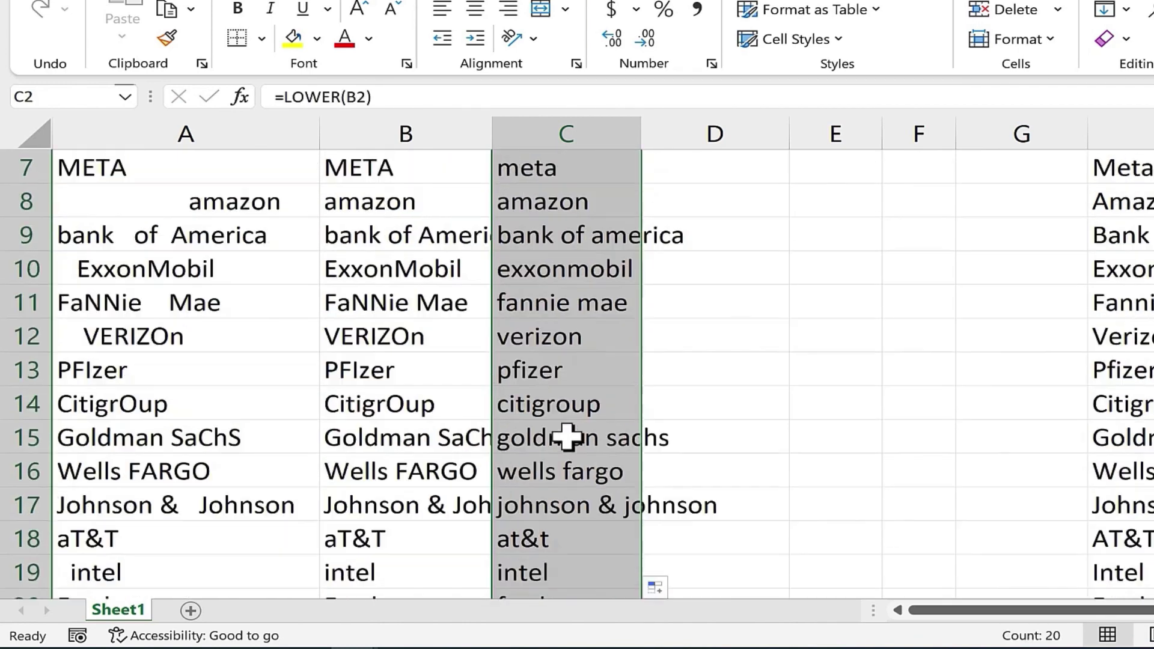
scroll(568, 437, "down", 1)
scroll(567, 439, "up", 3)
- Enter =UPPER(C2) in D2 and fill it down to row 21
left_click(702, 200)
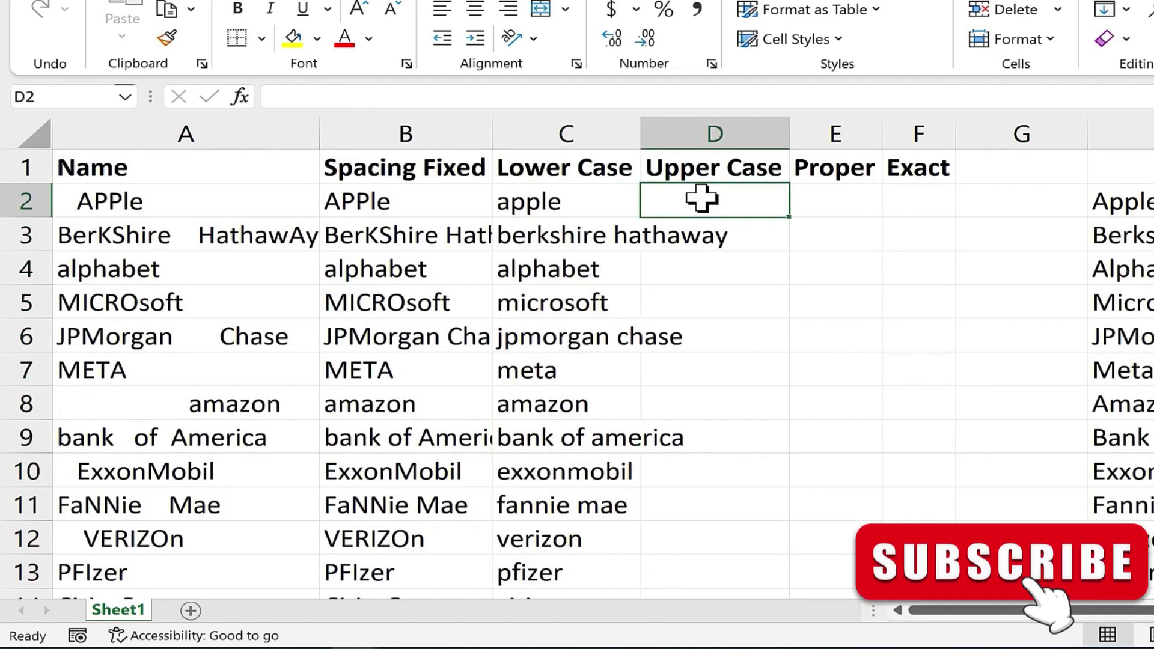
type("=")
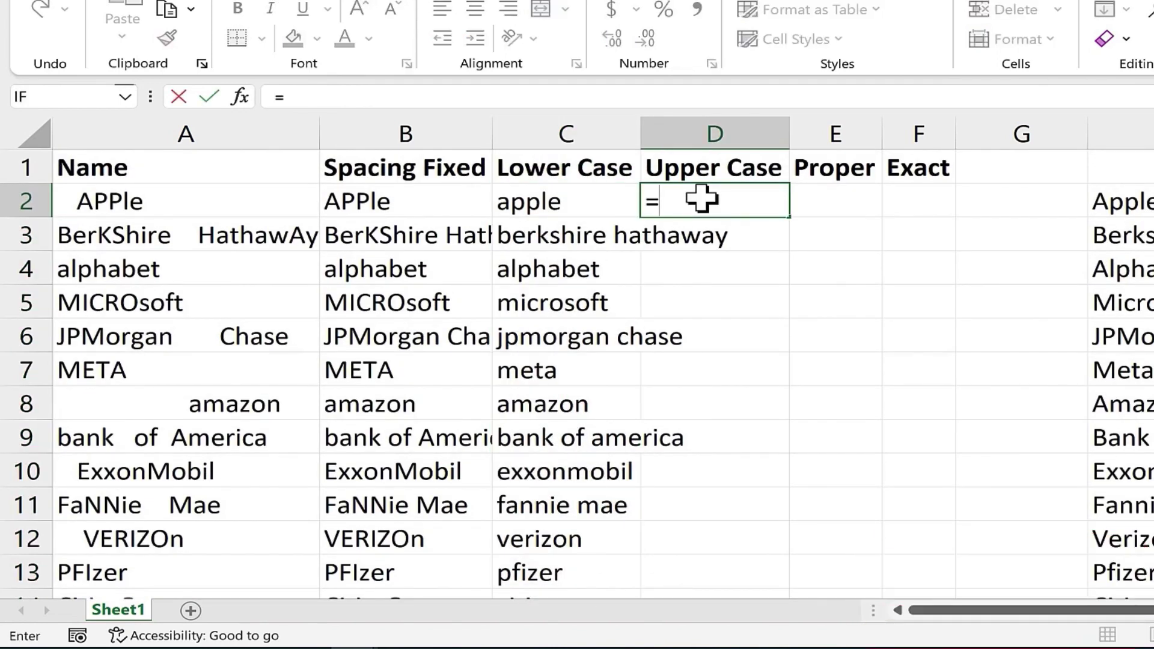
type("upper(")
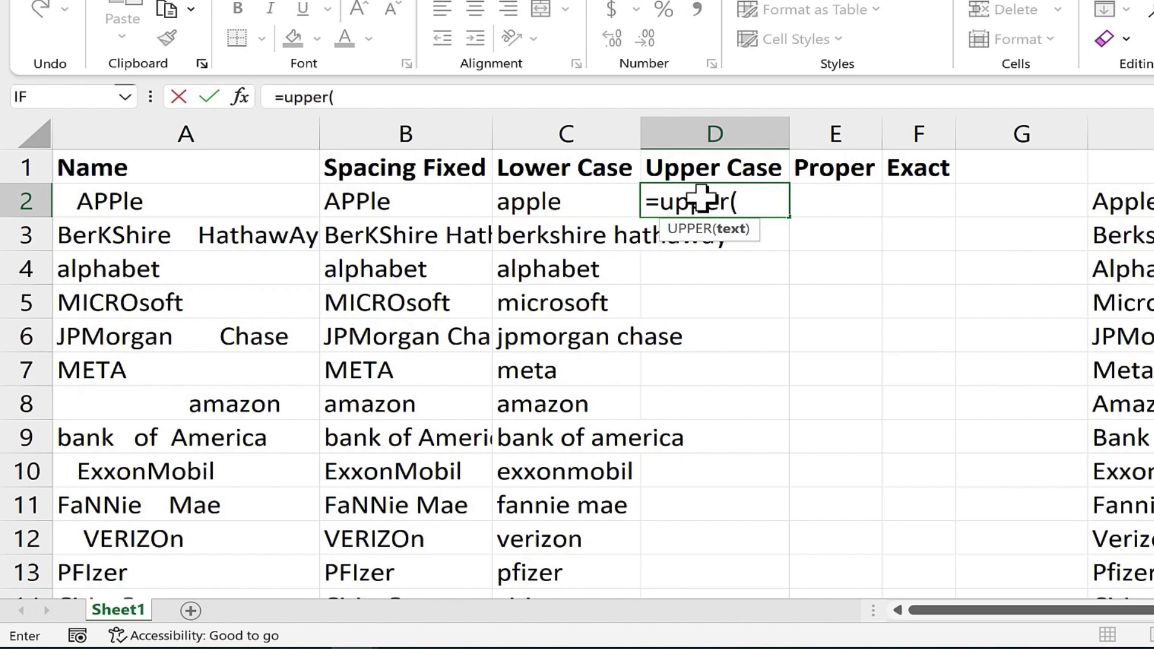
left_click(579, 203)
key("Return")
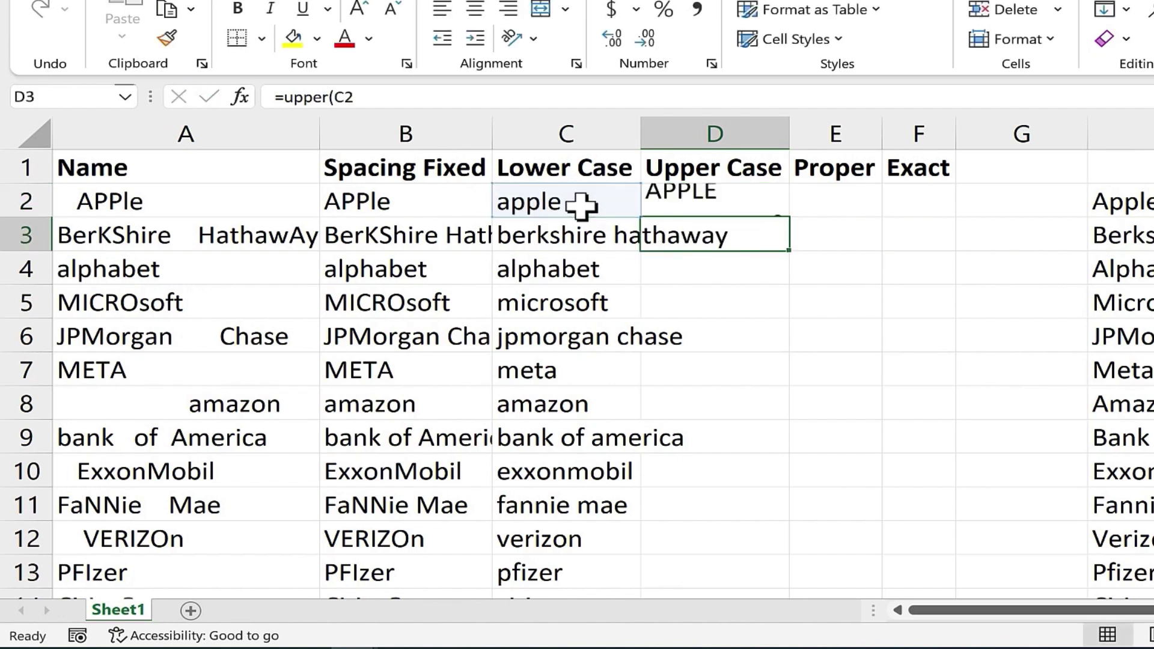
left_click(746, 202)
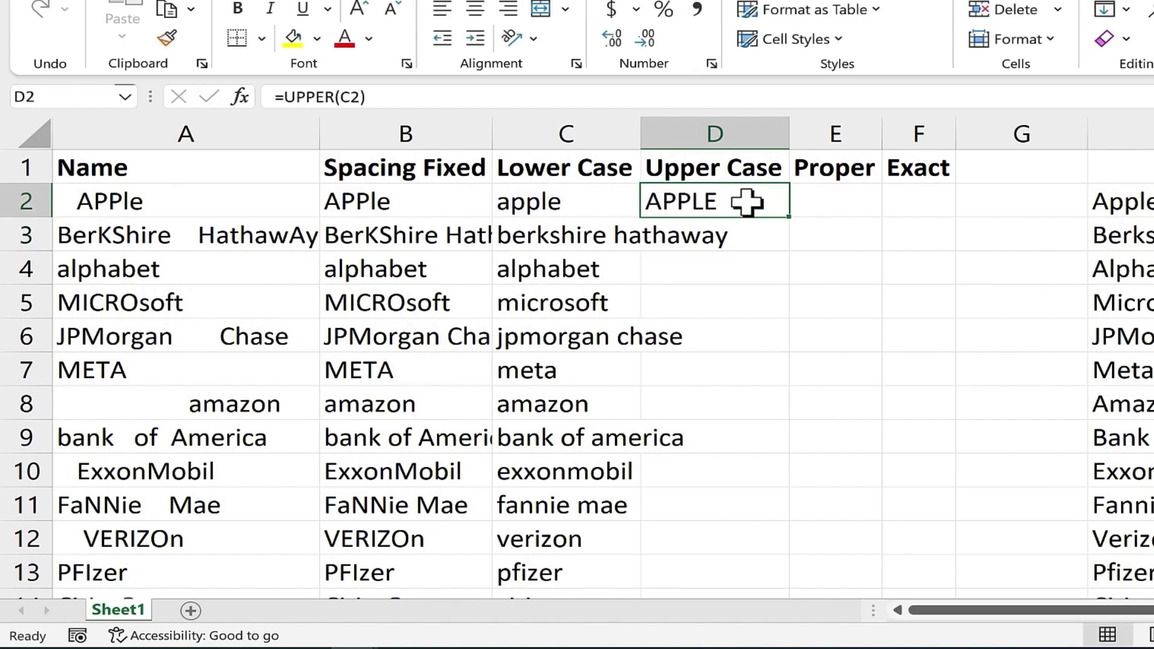
double_click(789, 217)
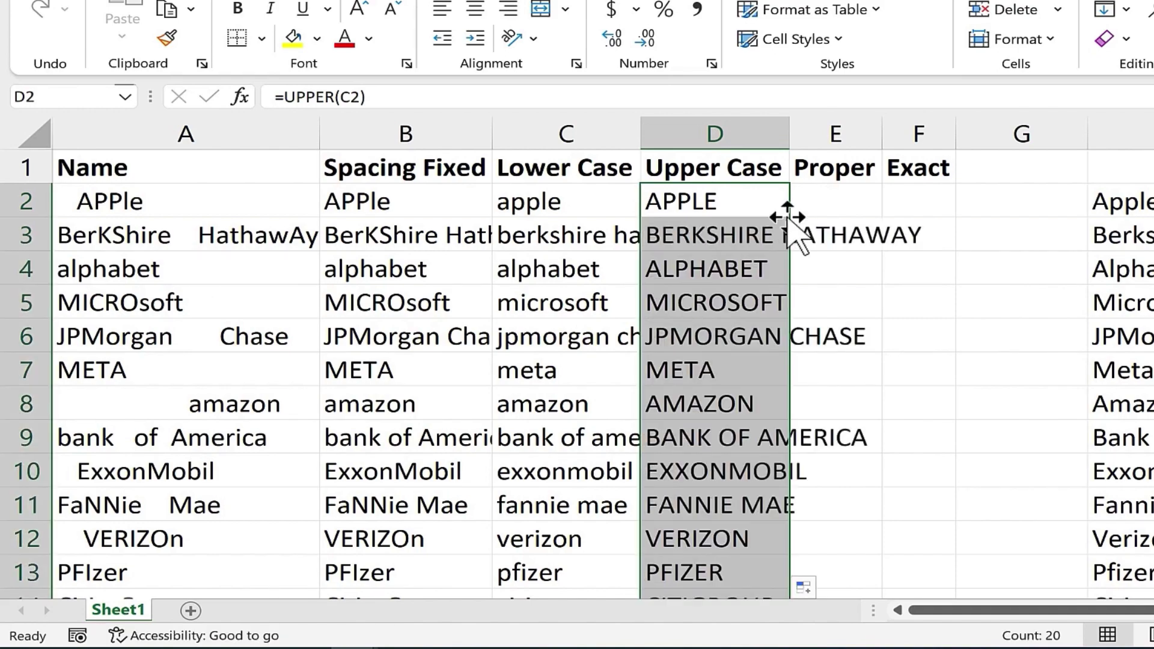
scroll(771, 226, "down", 4)
scroll(759, 238, "up", 4)
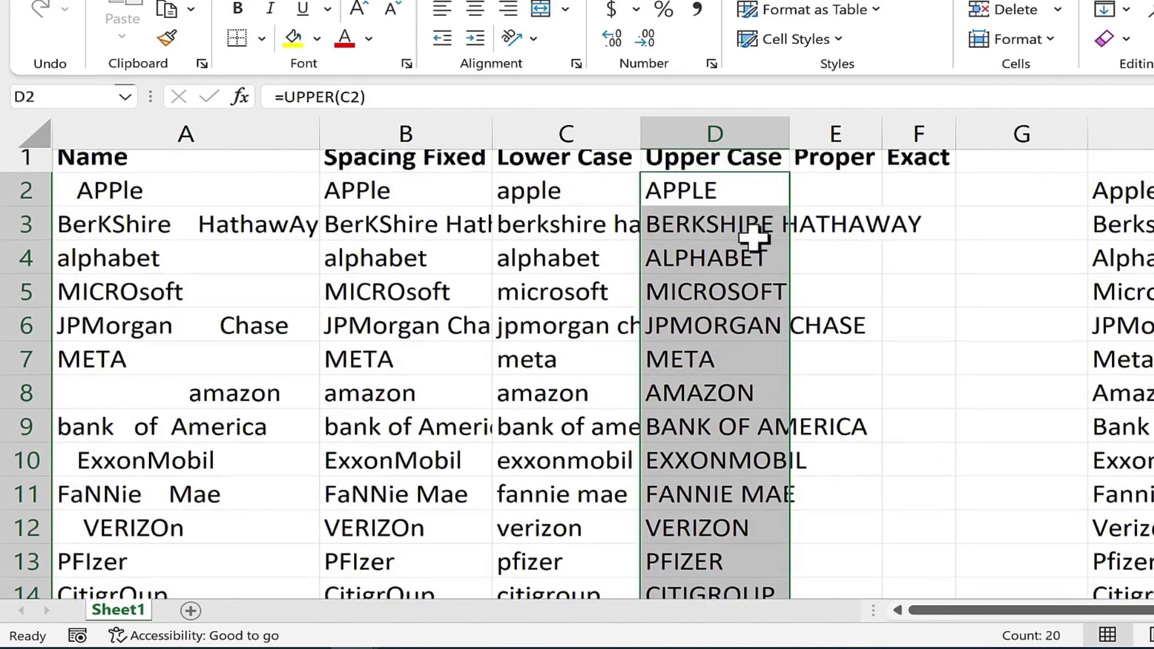
- AutoFit the widths of columns A through E so all names show in full
left_click_drag(255, 129, 907, 132)
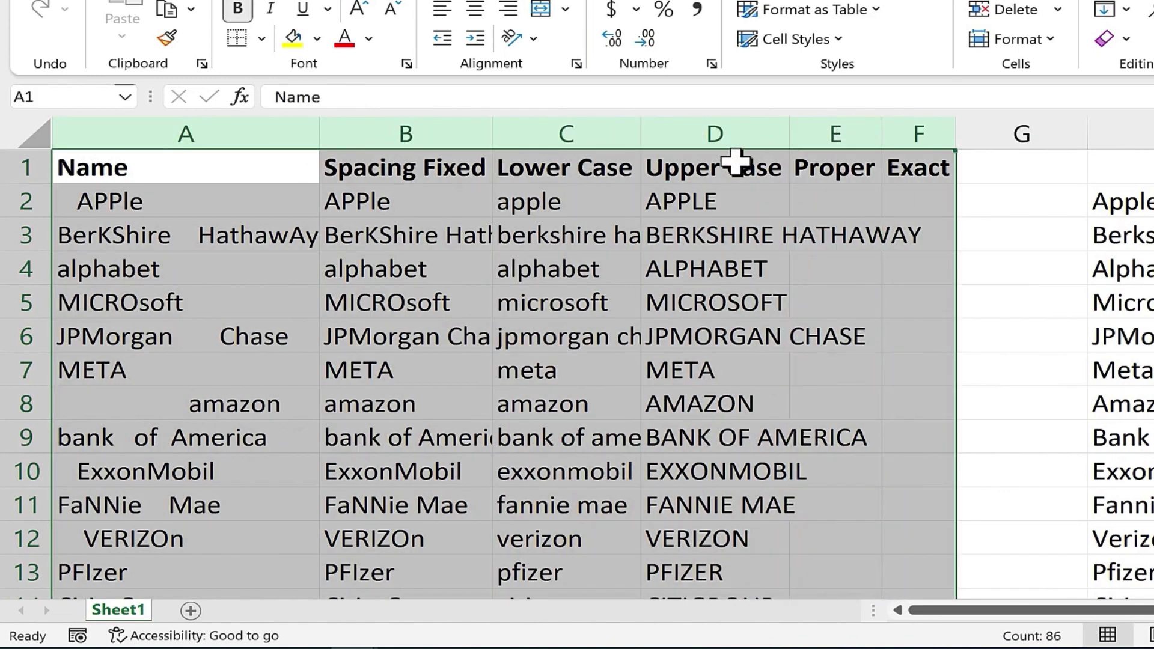
double_click(639, 141)
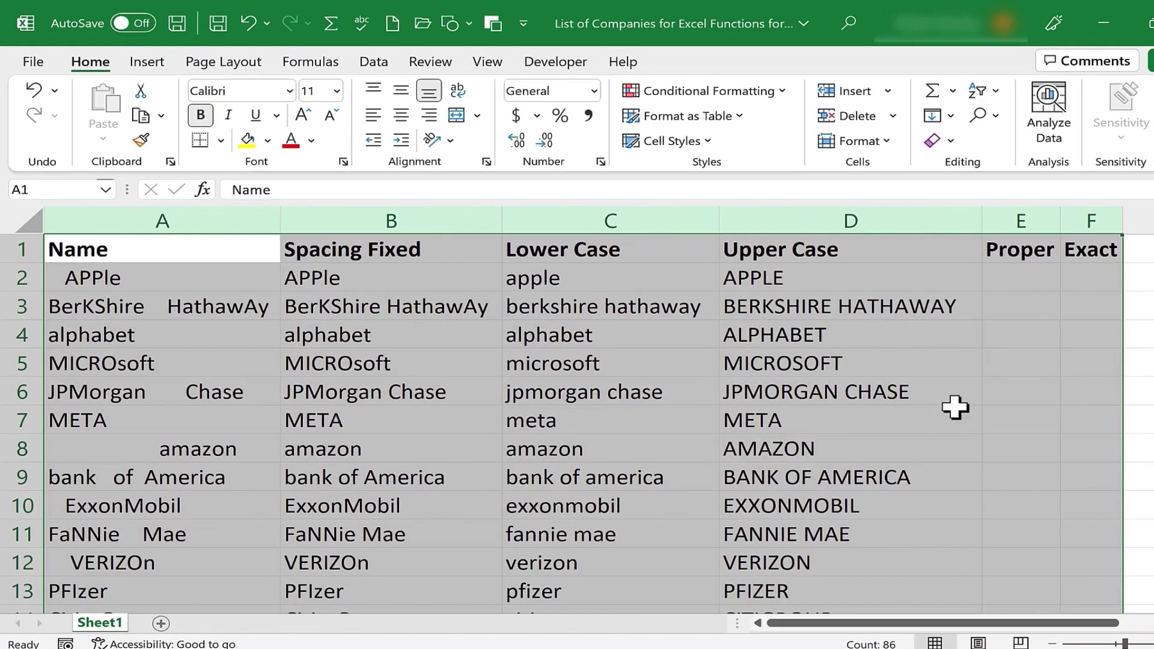
left_click_drag(908, 623, 967, 623)
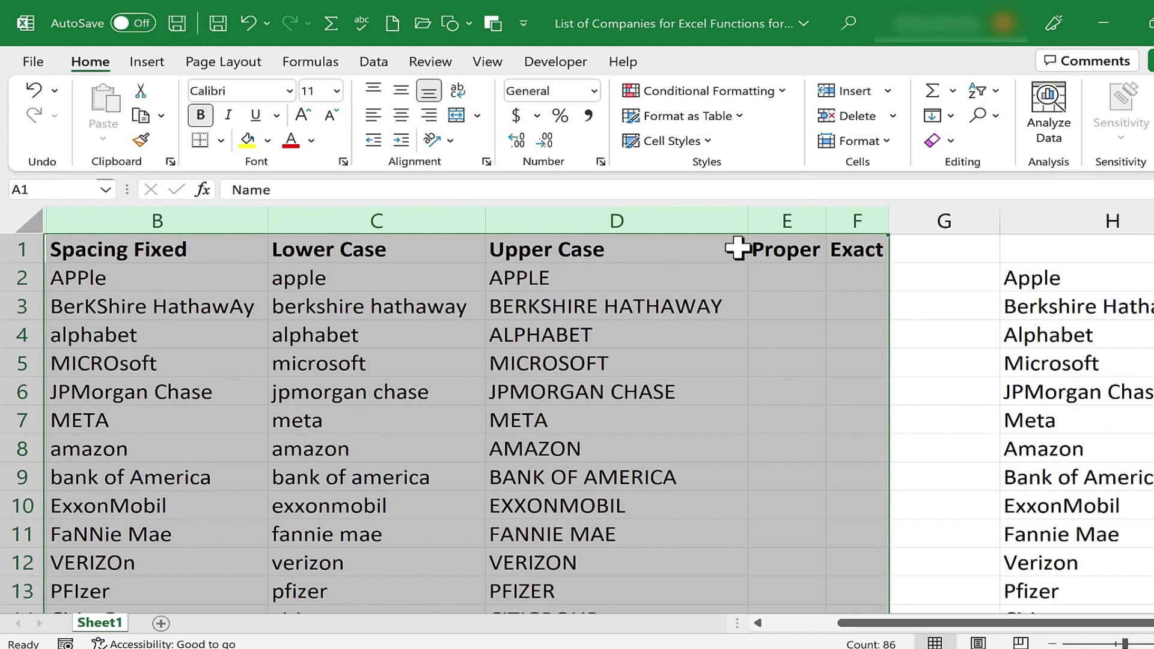
- Enter =PROPER(D2) in cell E2
left_click(790, 285)
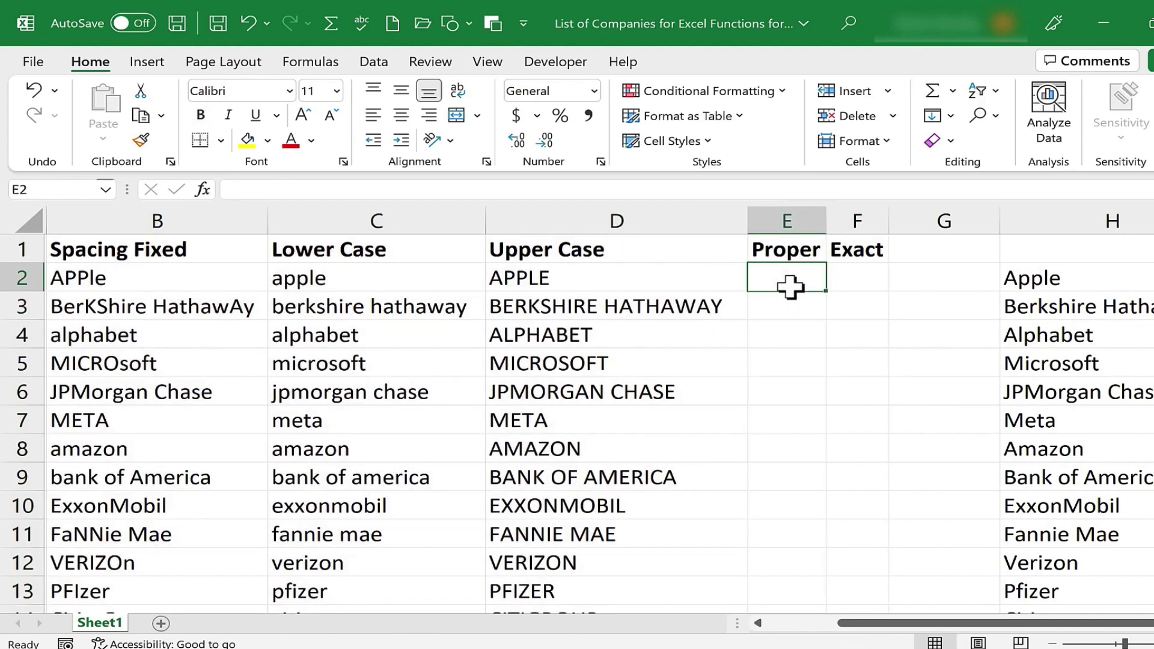
type("=proper")
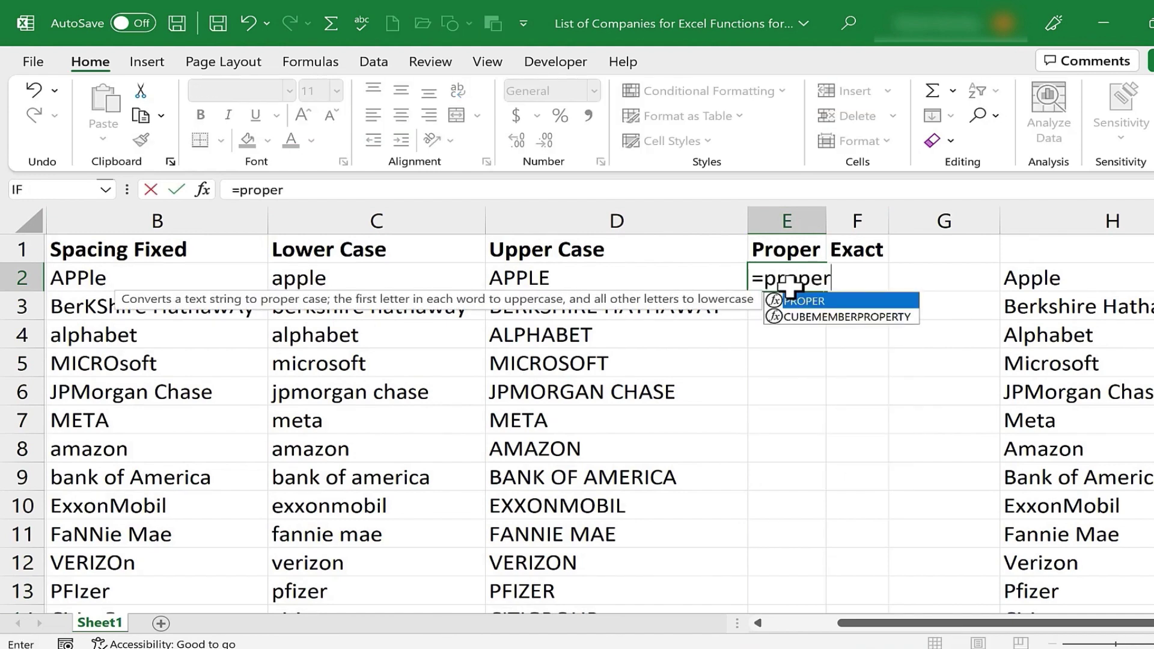
type("(")
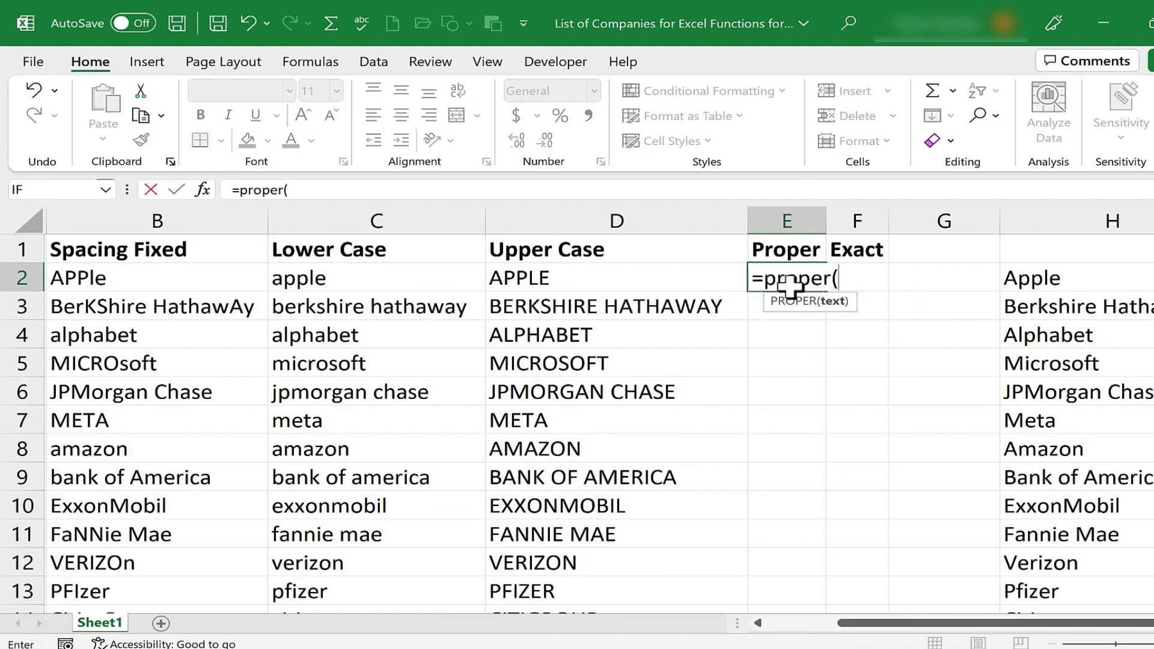
left_click(565, 282)
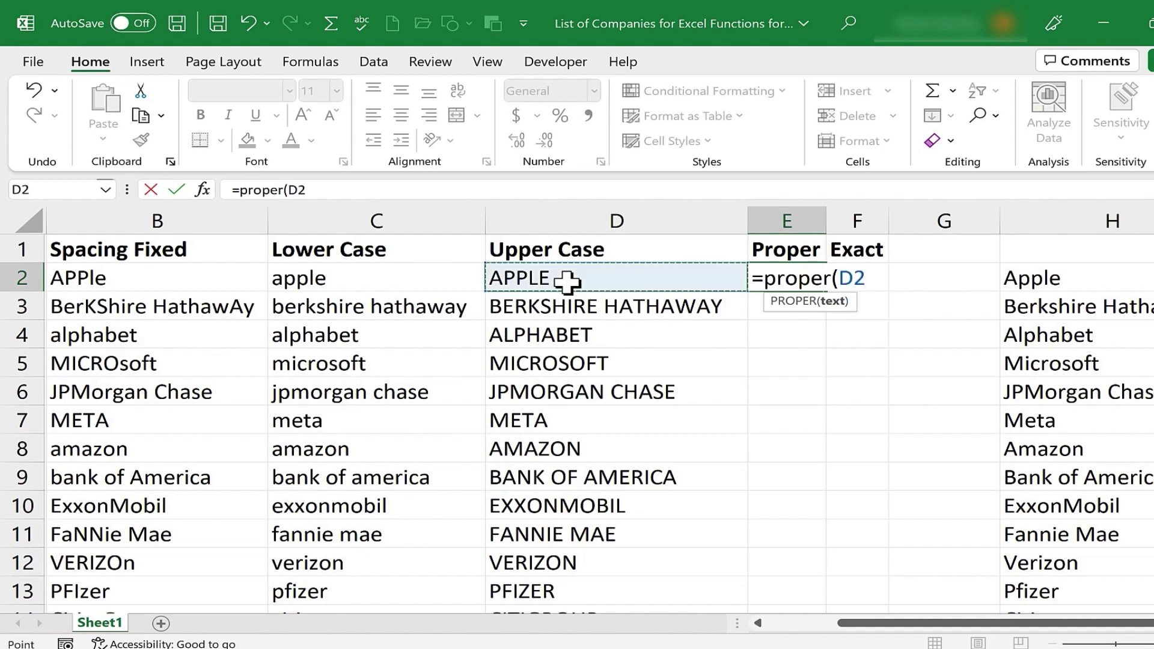
key("Return")
- Copy the PROPER formula from E2 down the whole list
left_click(801, 281)
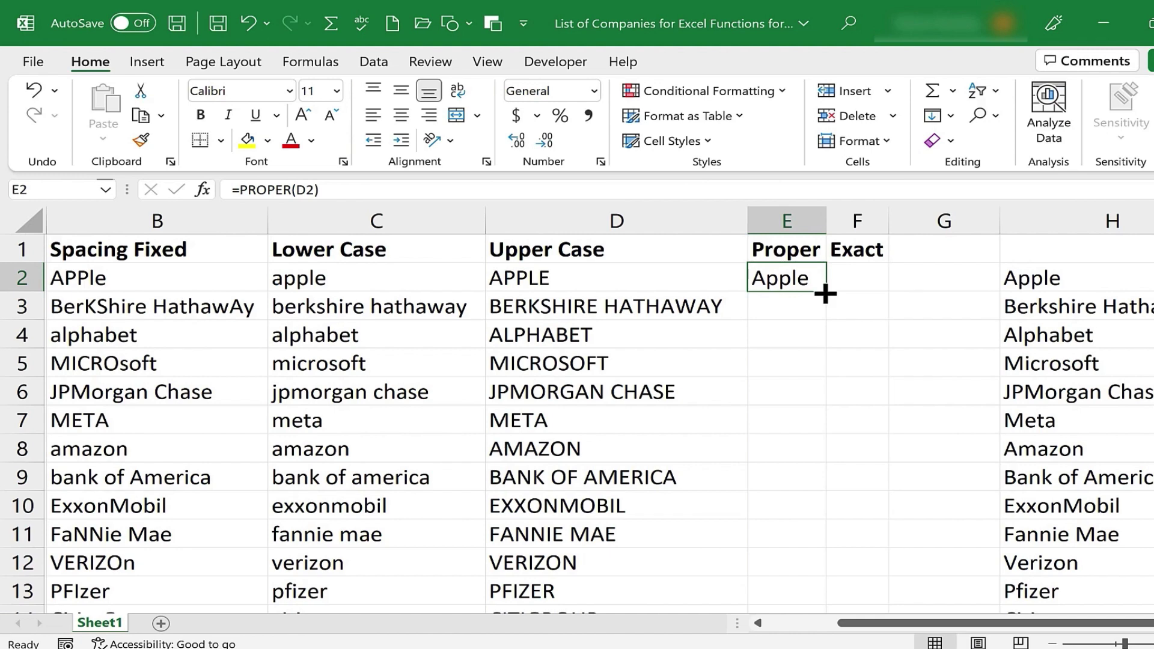
double_click(826, 293)
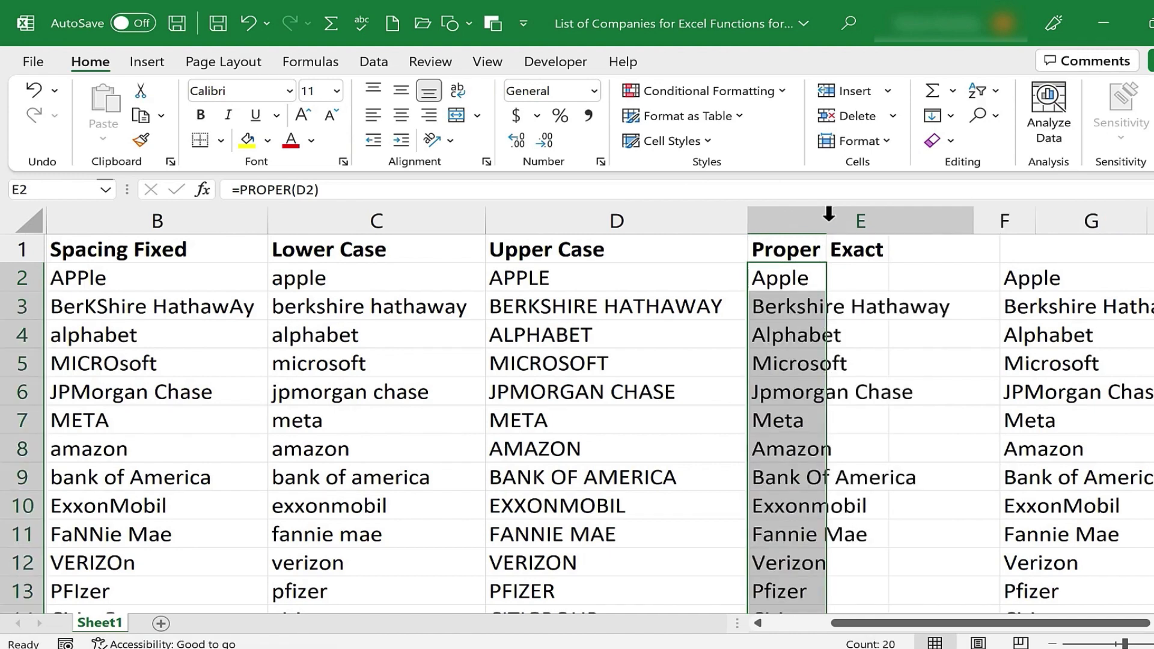
scroll(873, 371, "down", 2)
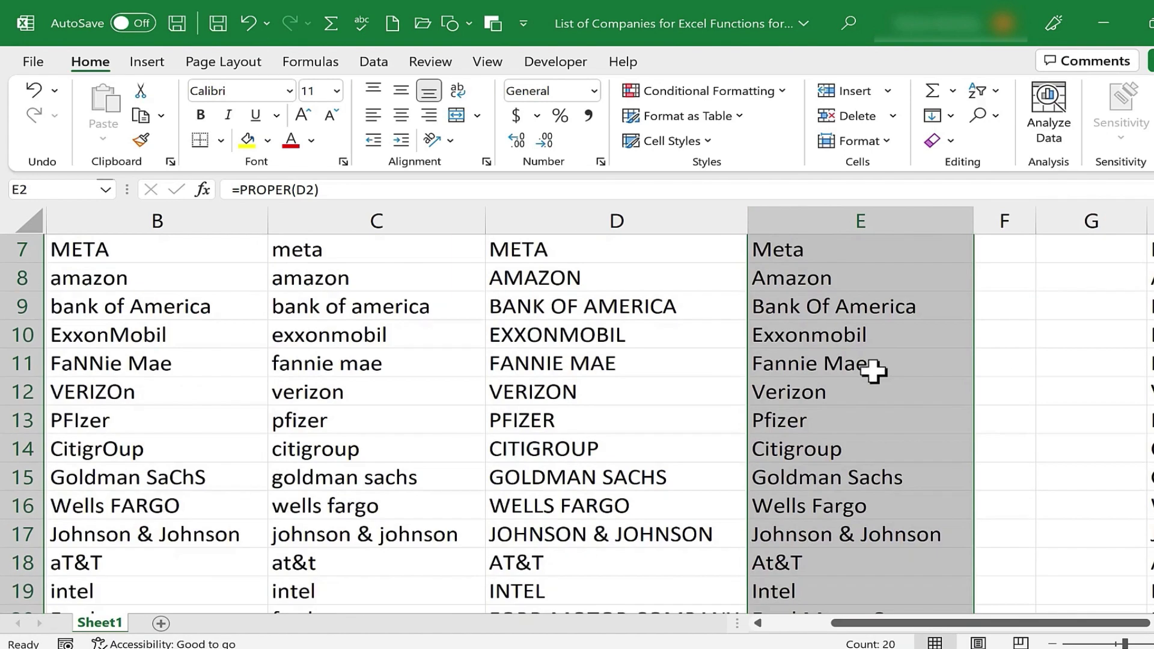
scroll(872, 376, "down", 1)
scroll(878, 414, "up", 3)
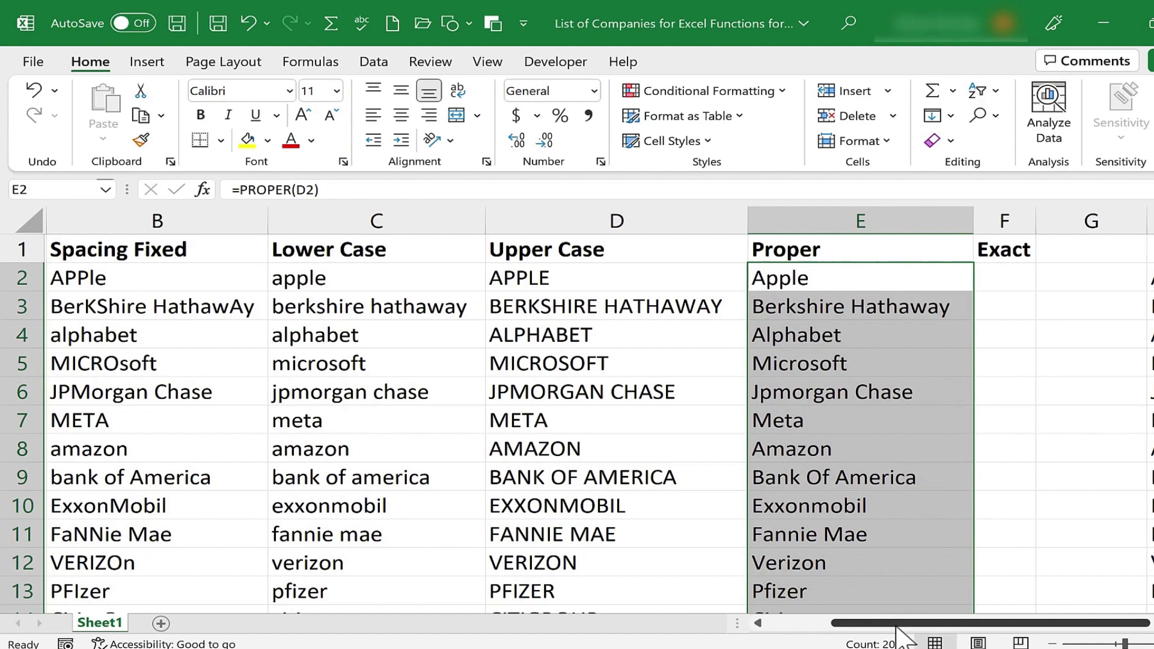
left_click_drag(872, 627, 929, 631)
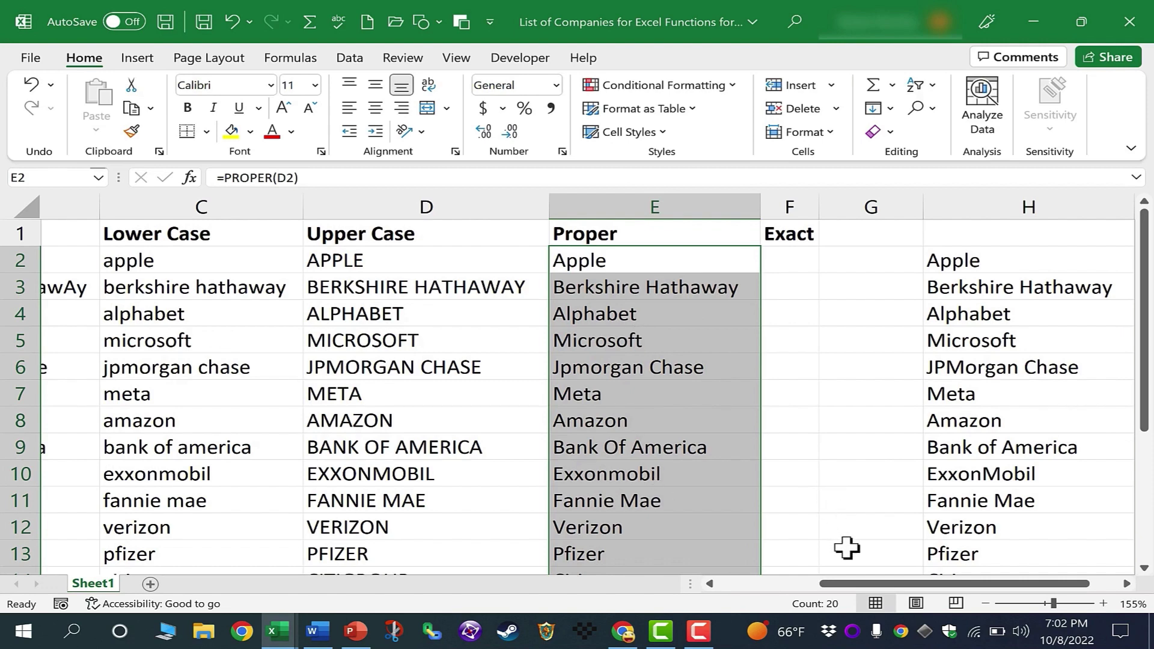
left_click_drag(866, 586, 647, 592)
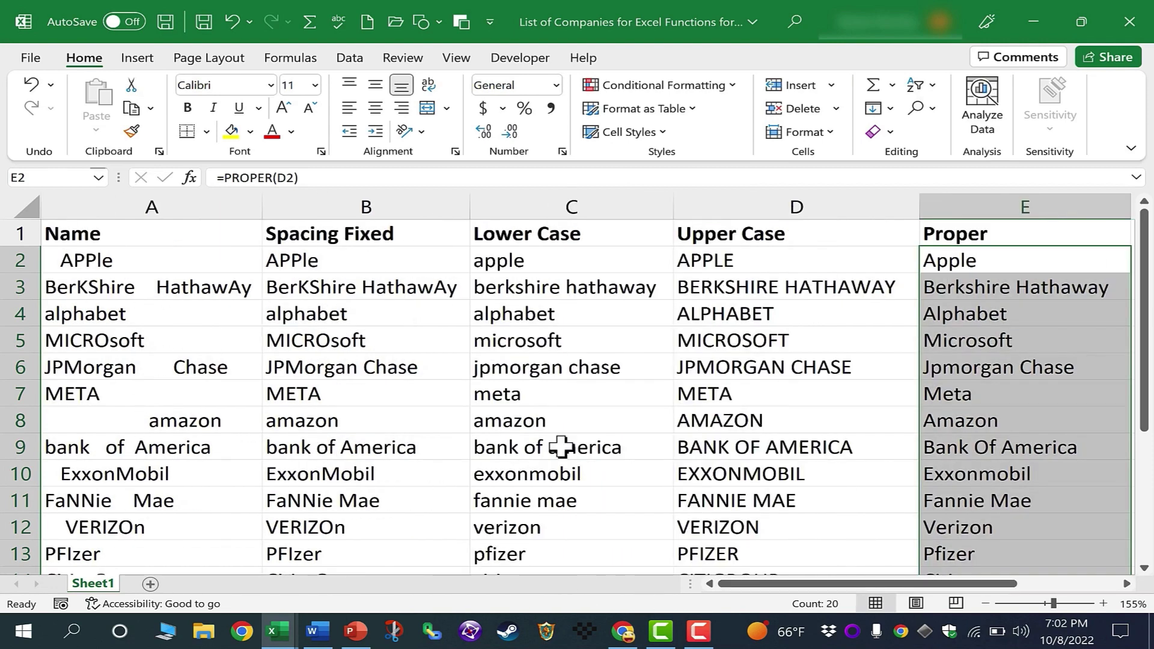
left_click_drag(813, 584, 916, 583)
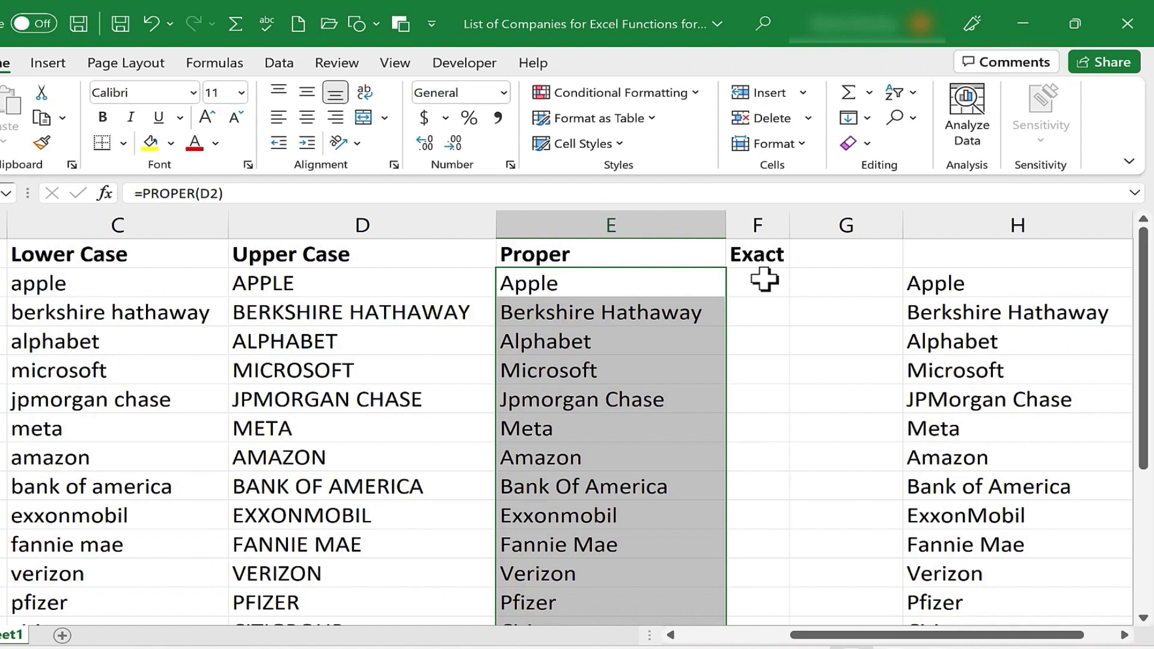
- Enter =EXACT(E2,H2) in F2 to compare the Proper name with the reference
left_click(764, 280)
type("=e")
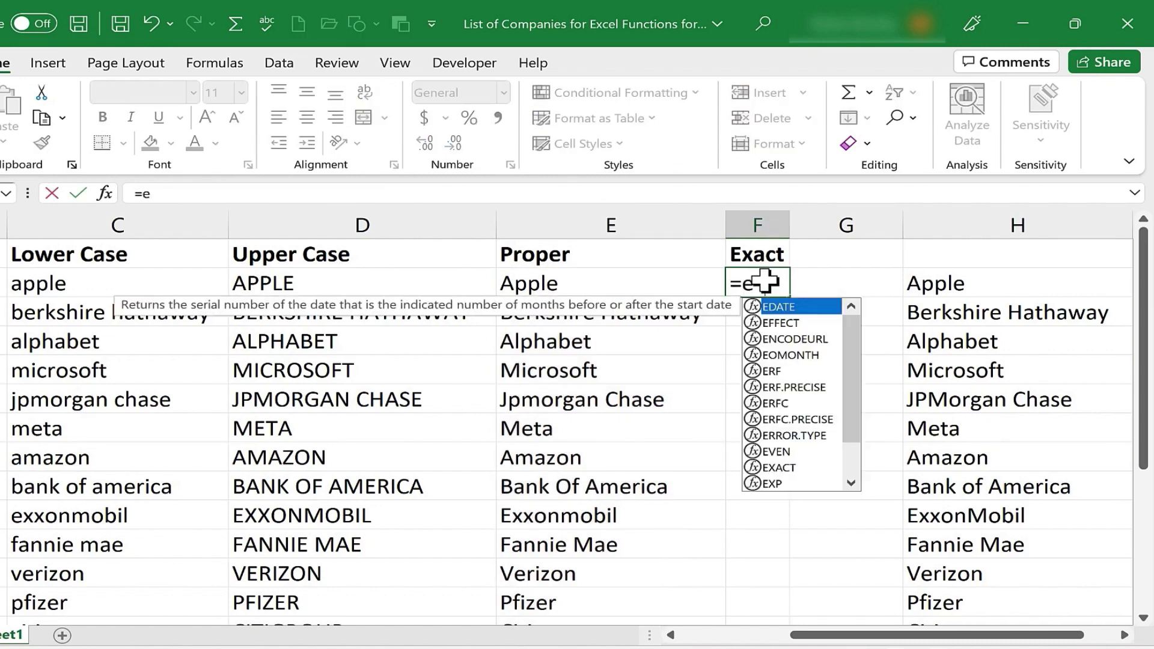
type("xact(")
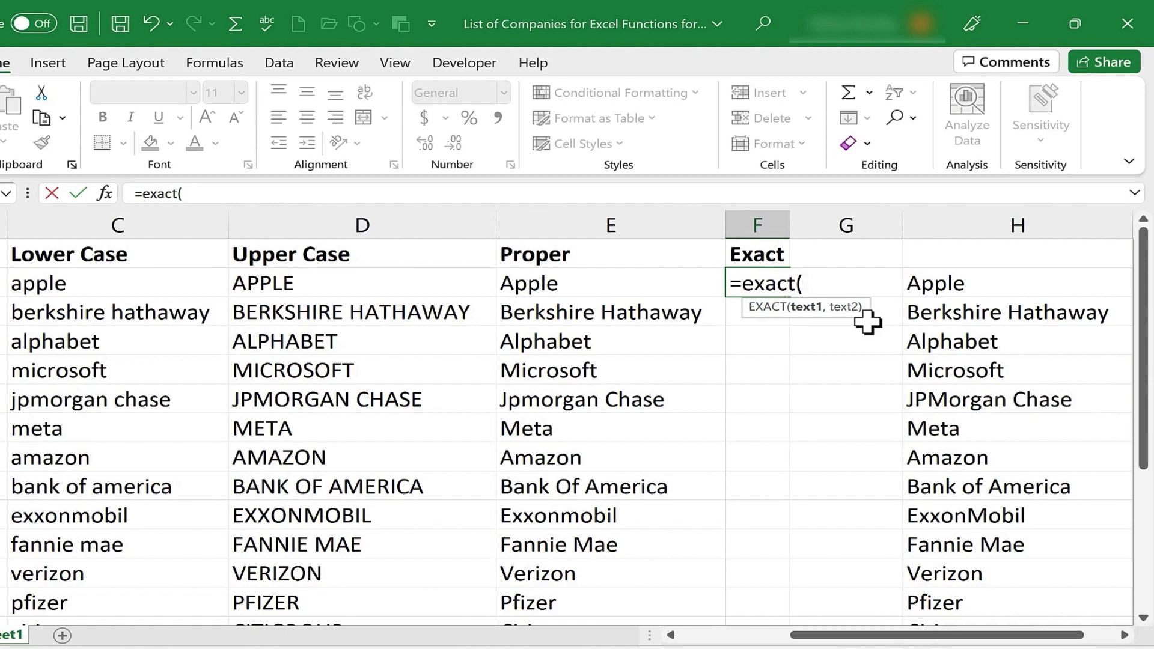
left_click(595, 281)
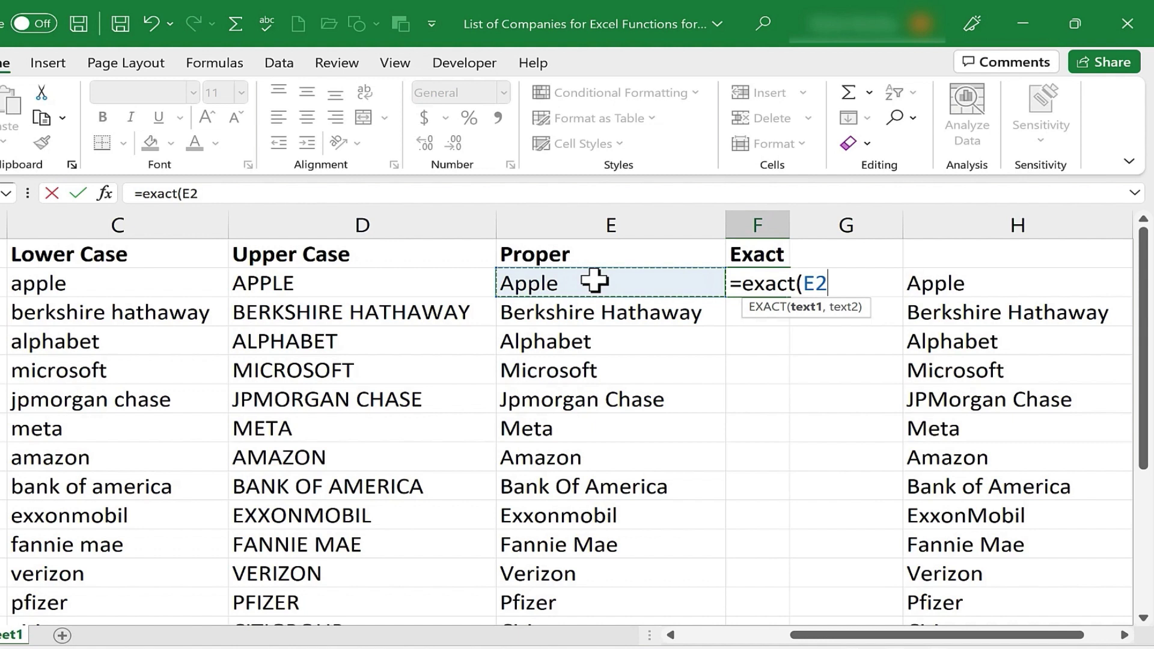
left_click(1040, 290)
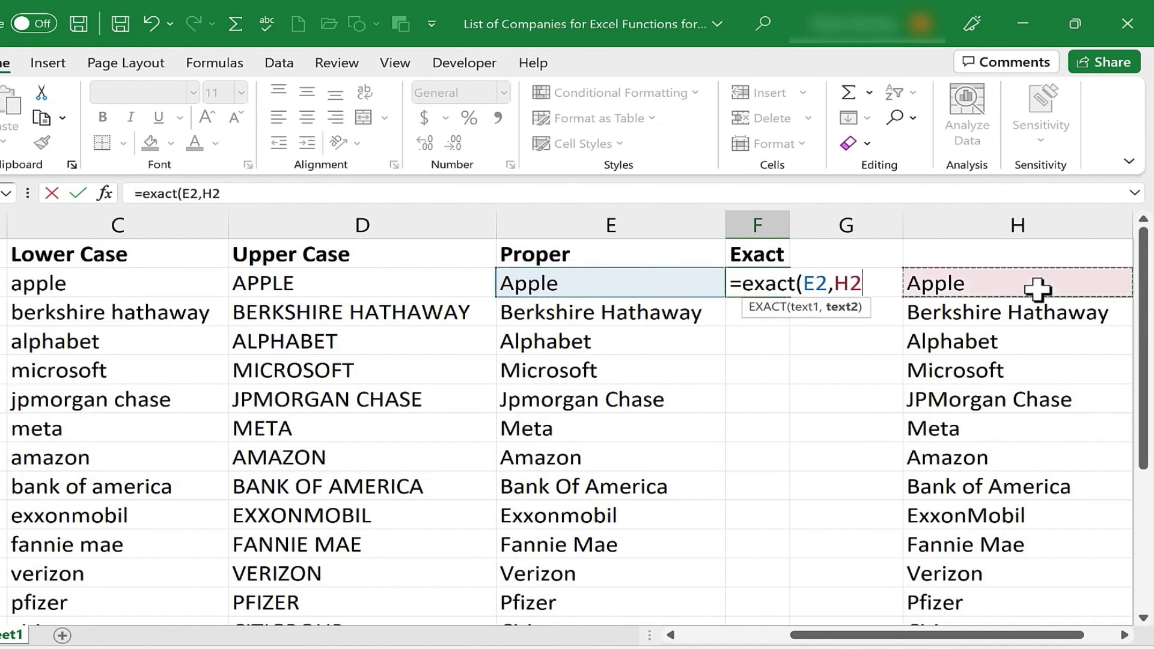
type(")")
key("Return")
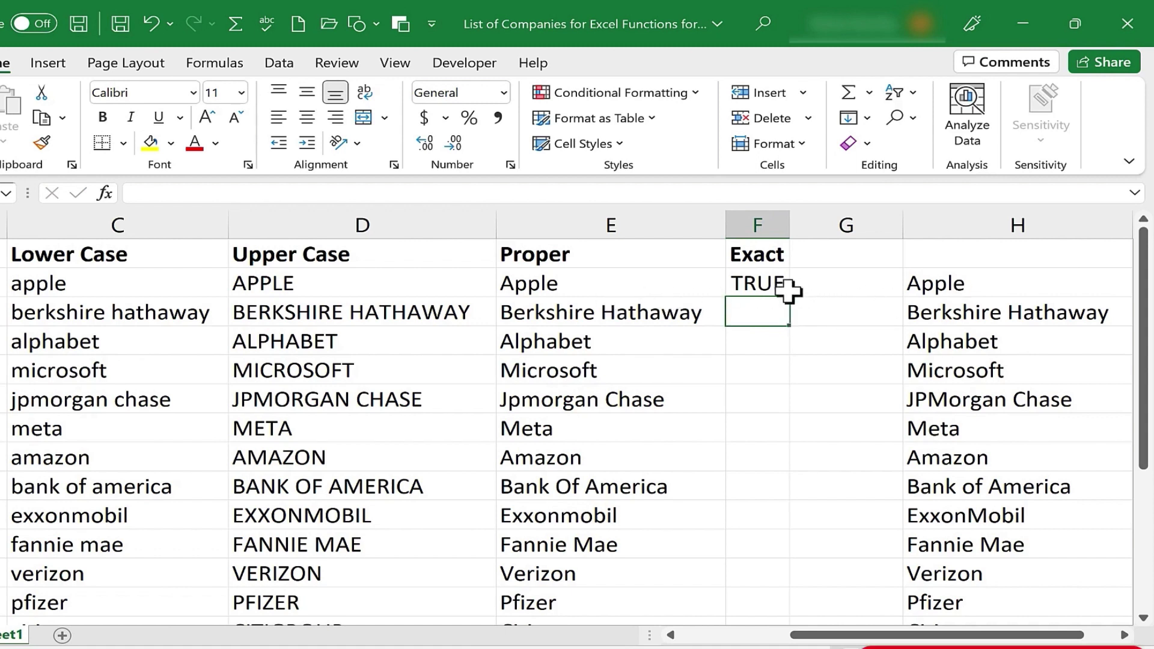
- Fill the EXACT formula down column F and widen the column
left_click(765, 288)
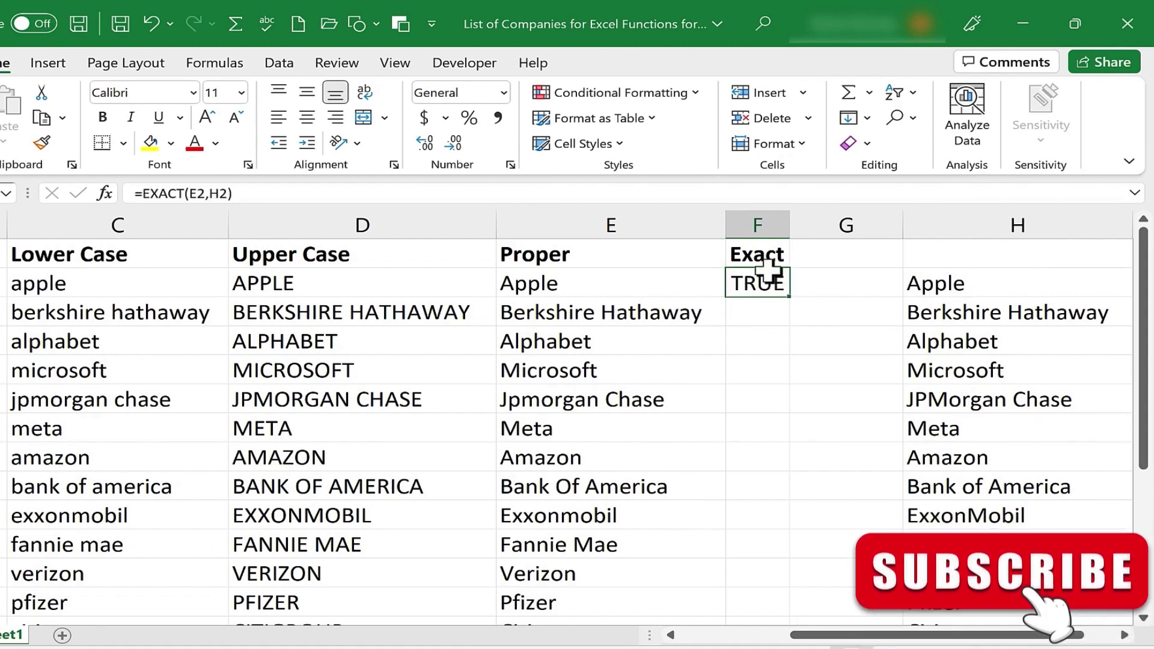
double_click(793, 299)
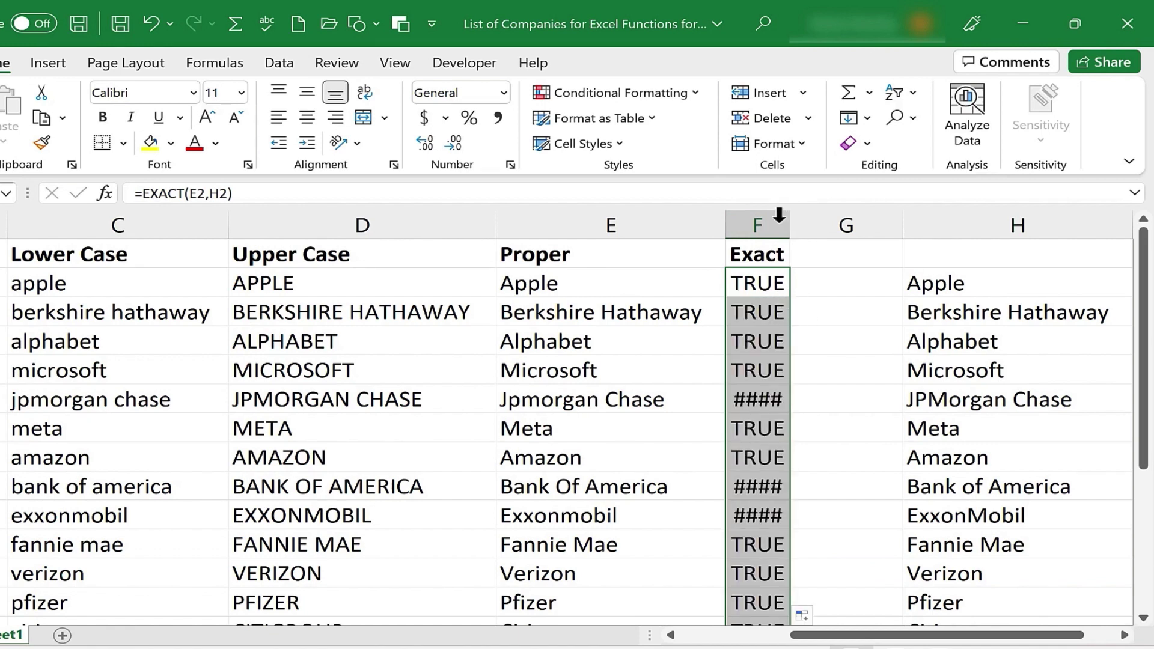
left_click_drag(791, 223, 795, 223)
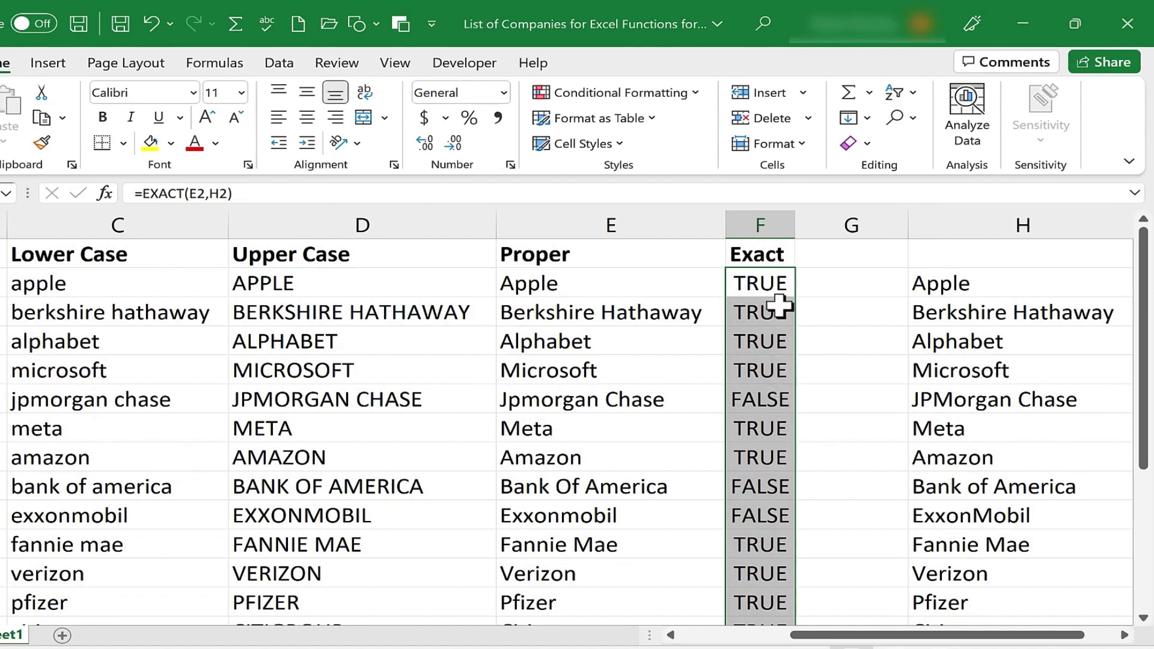
scroll(767, 316, "down", 1)
scroll(766, 313, "down", 1)
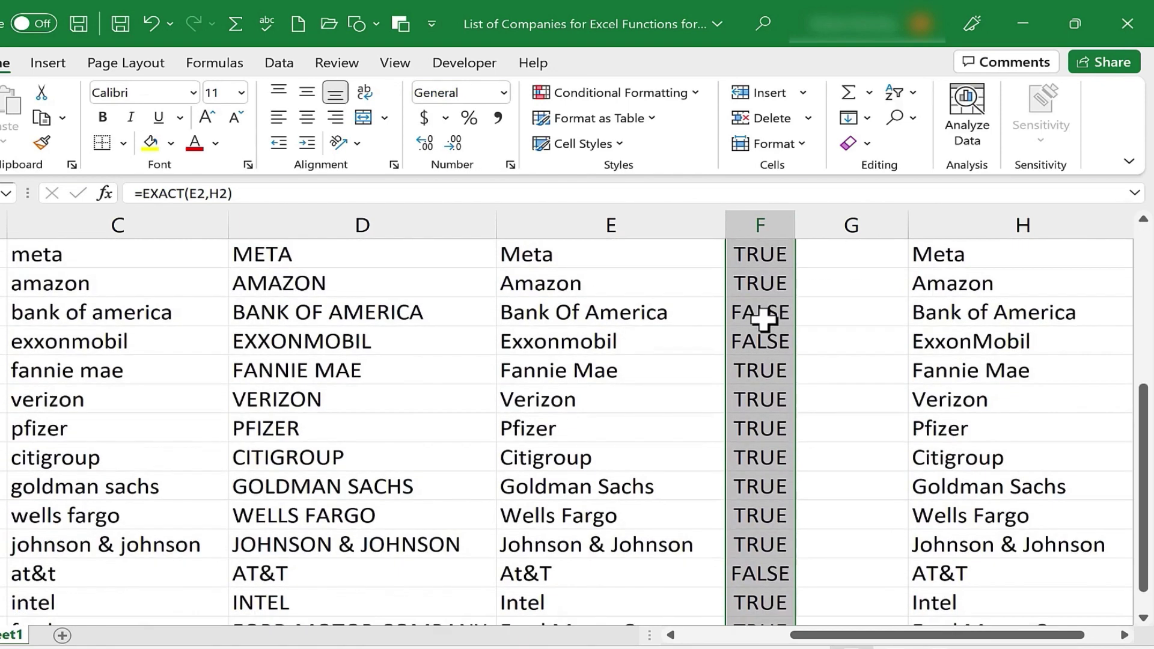
scroll(766, 322, "down", 1)
scroll(751, 365, "up", 3)
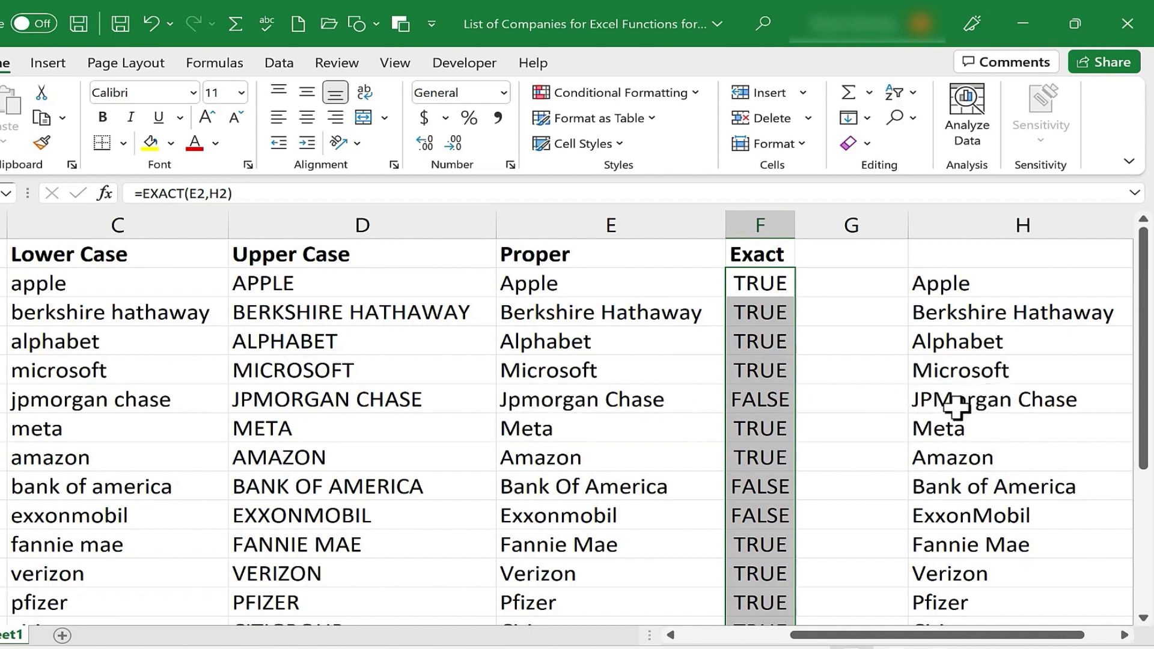
left_click(583, 401)
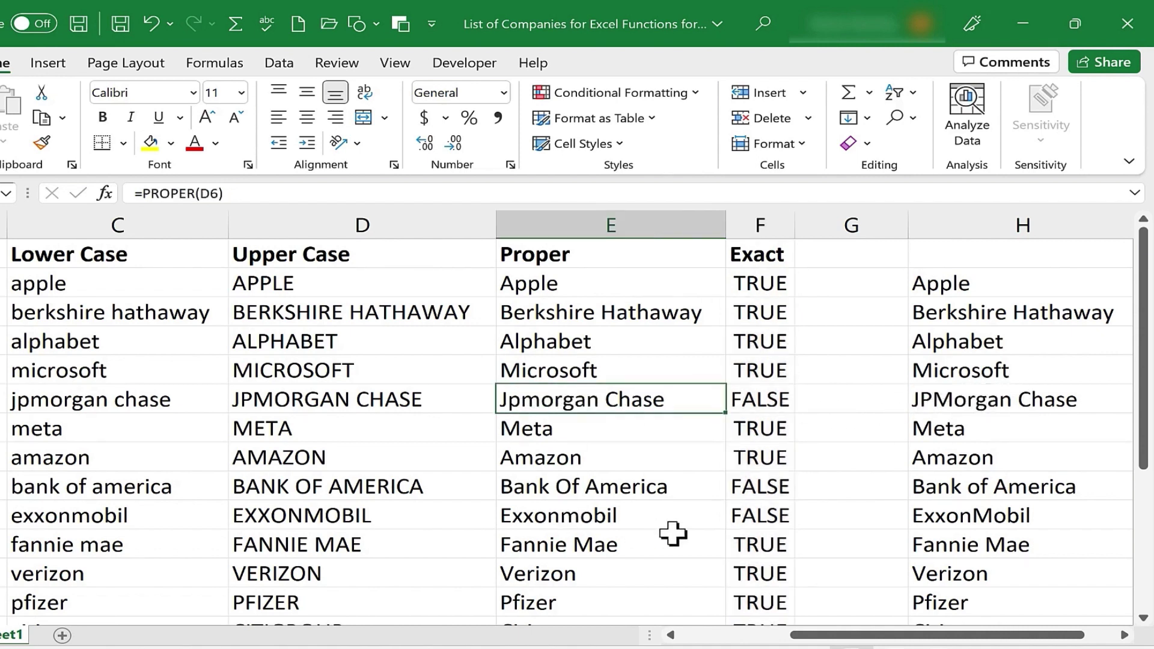
left_click(582, 491)
double_click(567, 492)
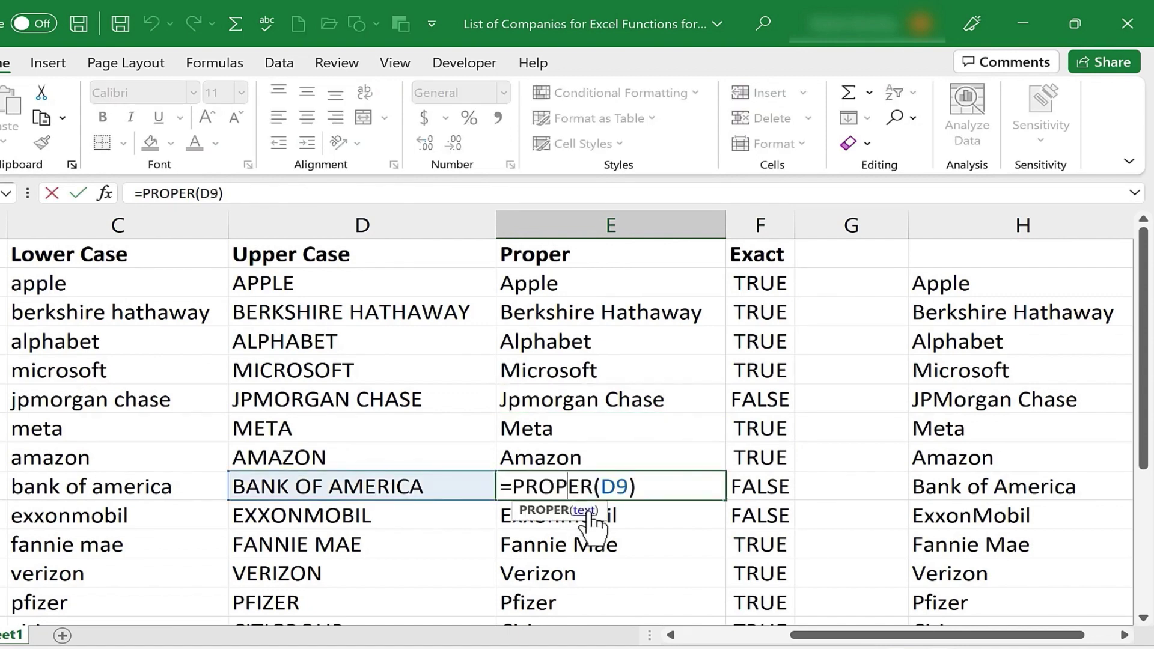
key("Escape")
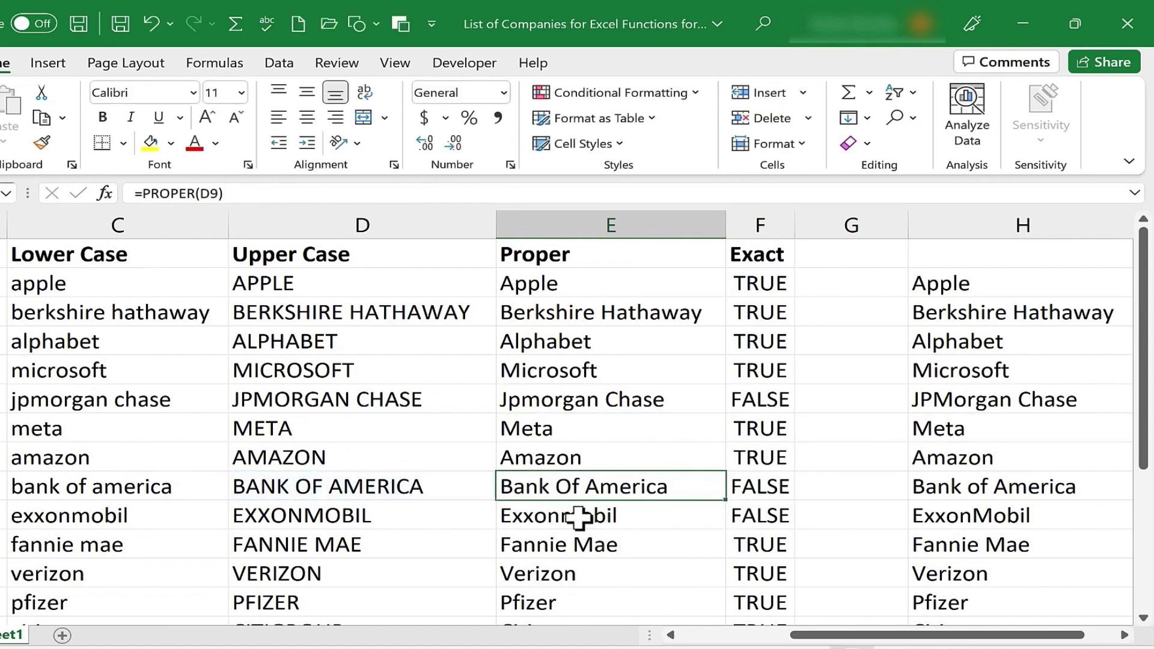
scroll(683, 551, "down", 3)
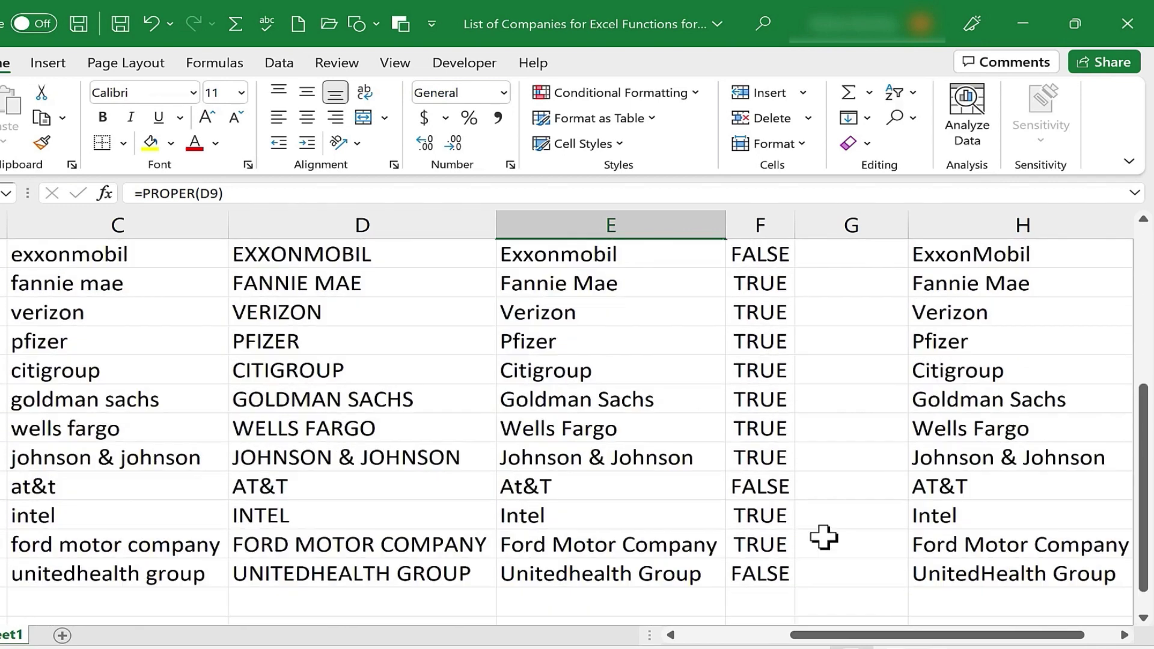
scroll(825, 532, "up", 3)
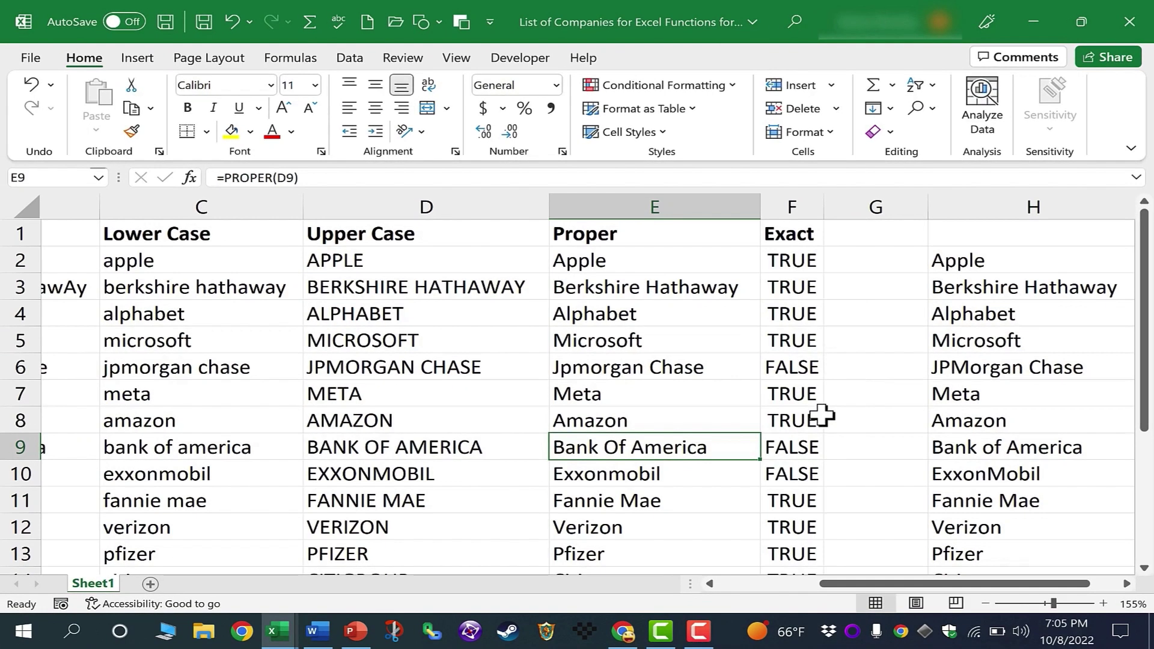
- Undo all formula columns with Ctrl+Z, then select the company data A1:F21
key("ctrl+z")
key("ctrl+z")
key("ctrl+z")
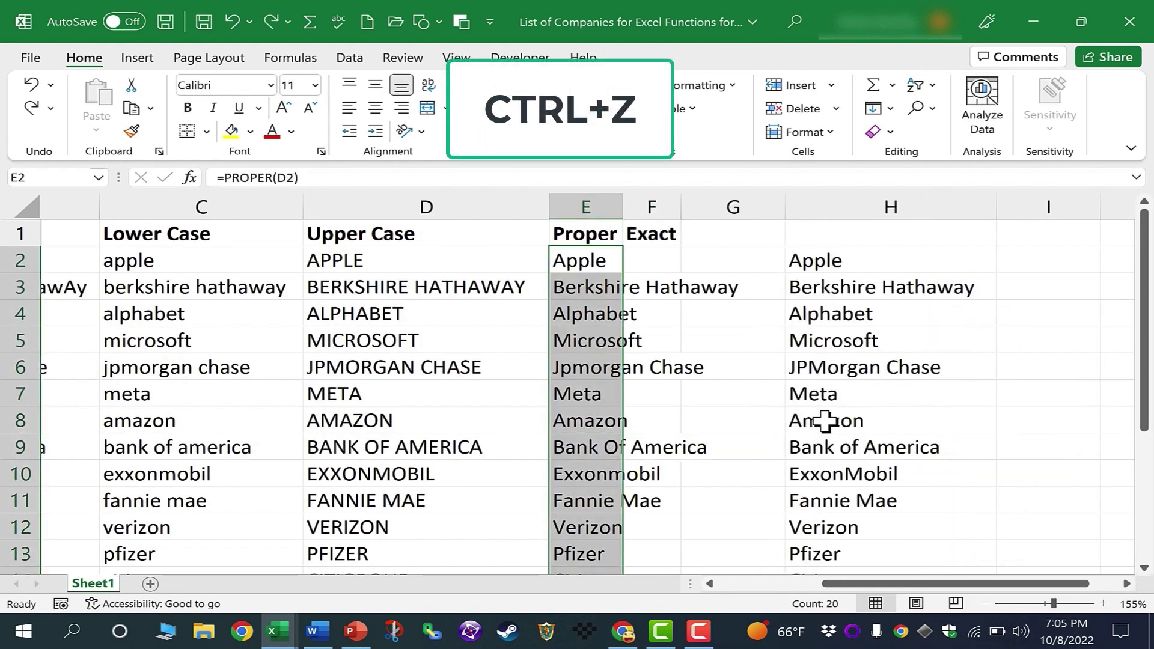
key("ctrl+z")
key("ctrl+z")
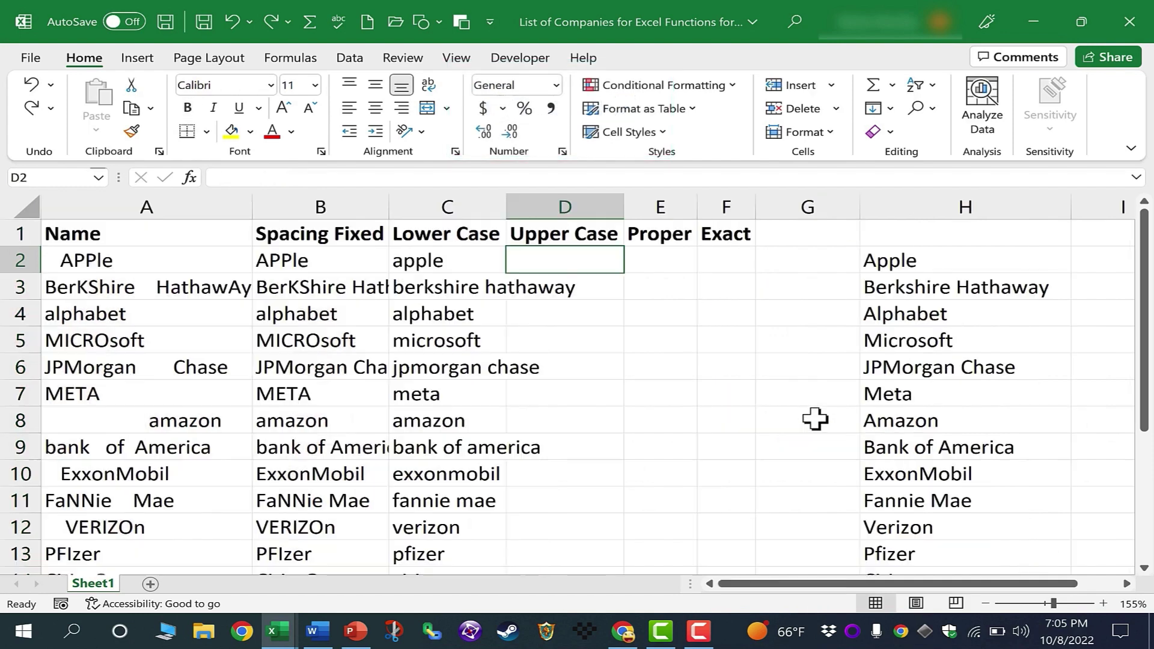
key("ctrl+z")
key("ctrl+z")
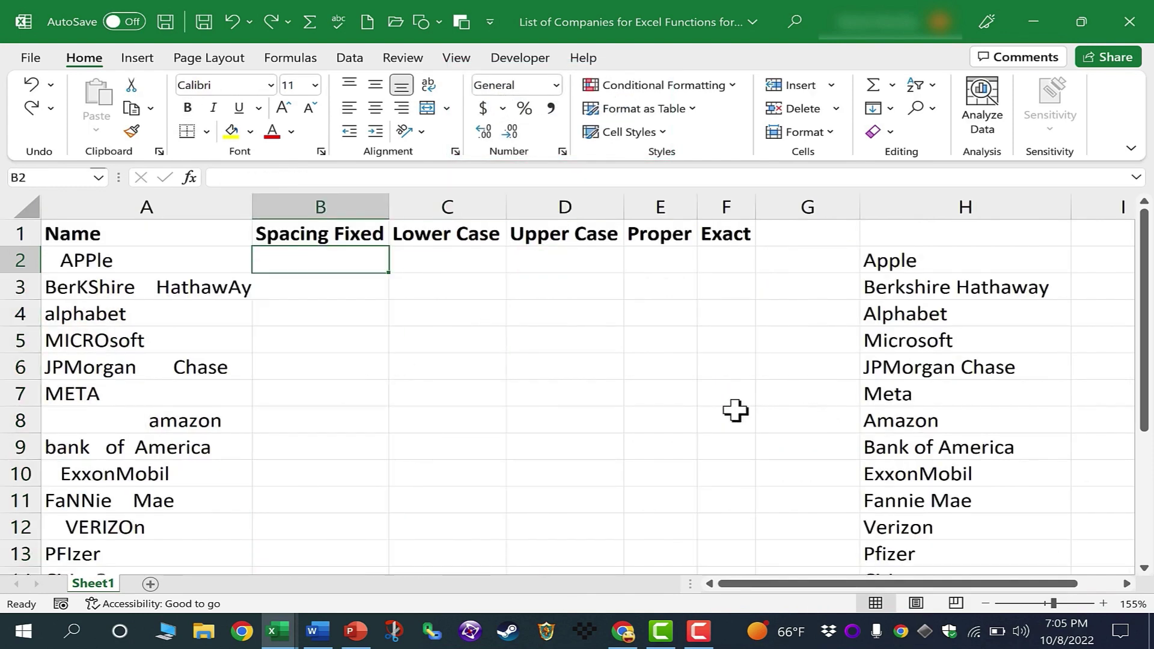
left_click(734, 411)
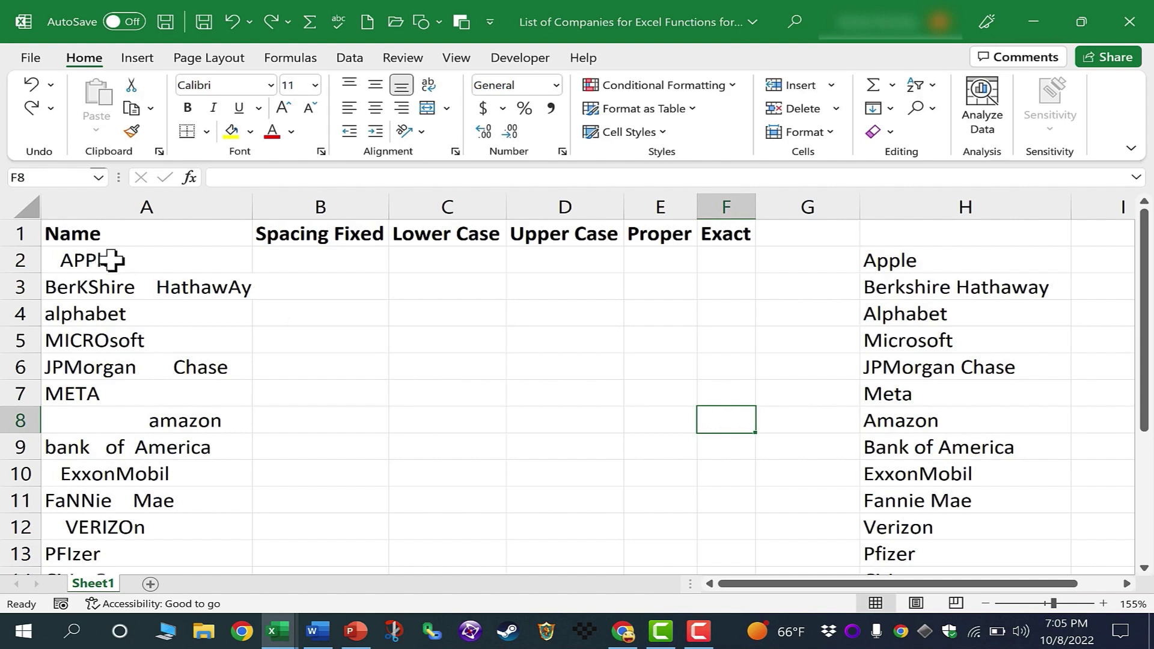
left_click_drag(96, 236, 706, 450)
scroll(644, 378, "up", 4)
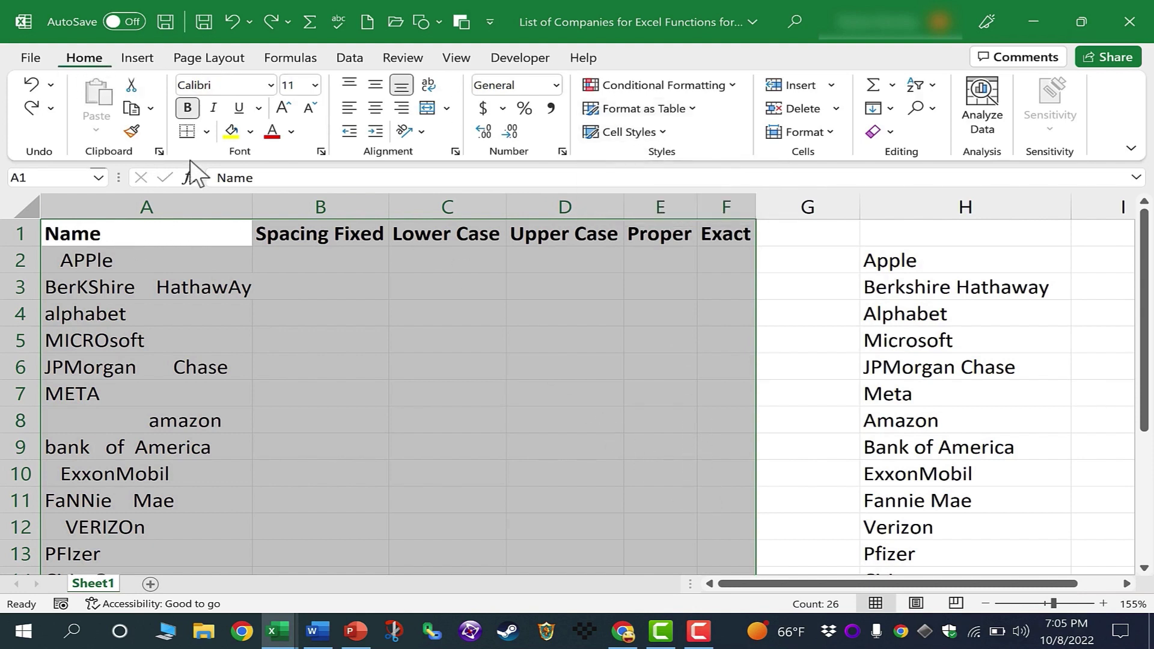
- Format A1:F21 as an orange table with headers, then widen column B
left_click(632, 107)
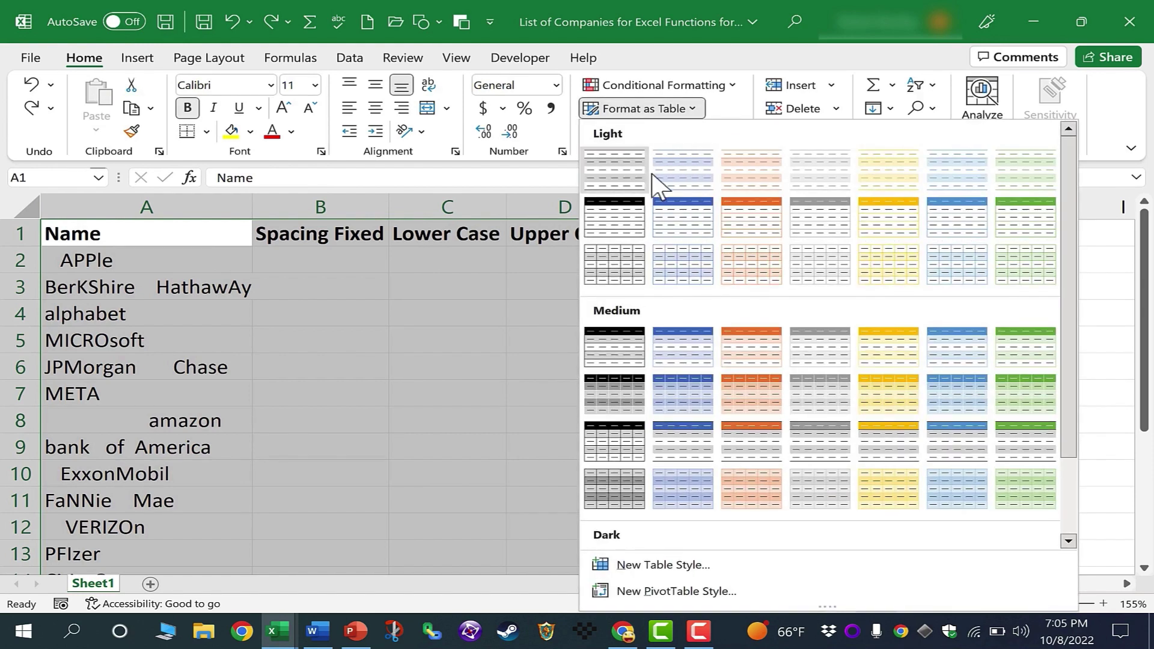
left_click(741, 217)
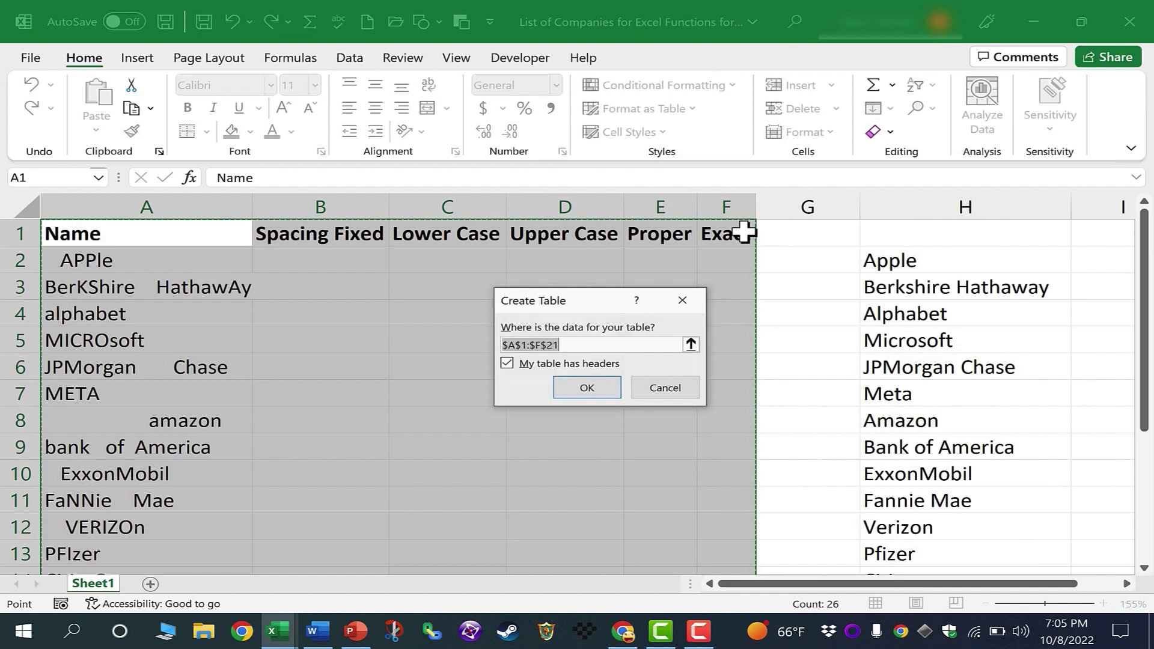
left_click(587, 388)
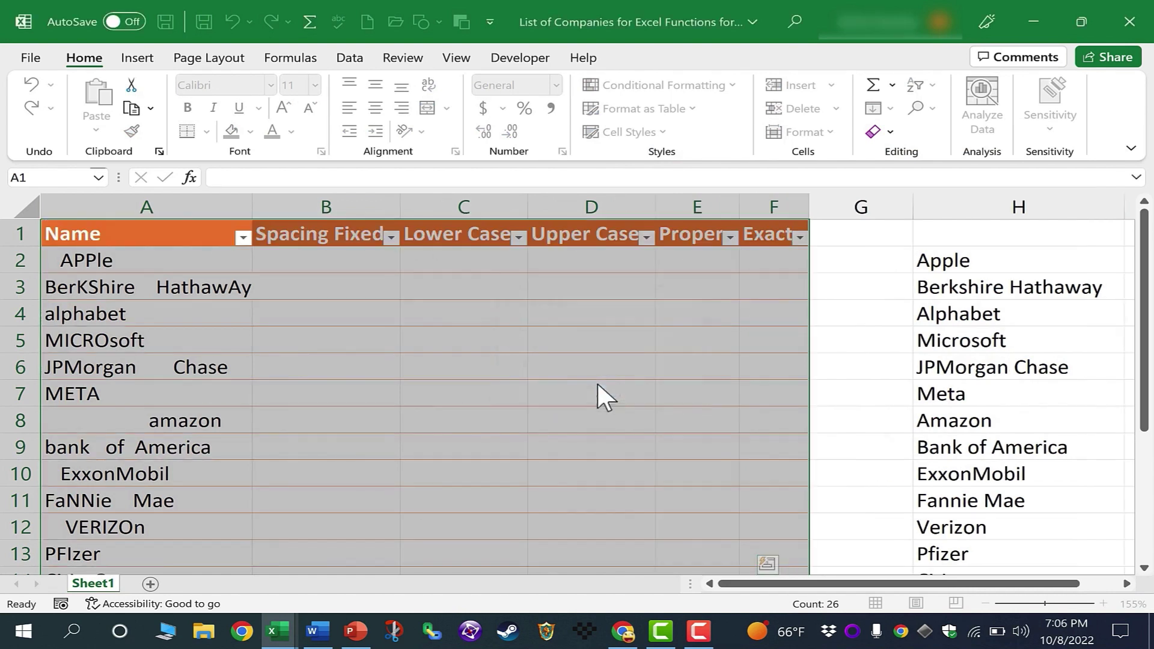
left_click_drag(403, 204, 415, 204)
left_click(400, 204)
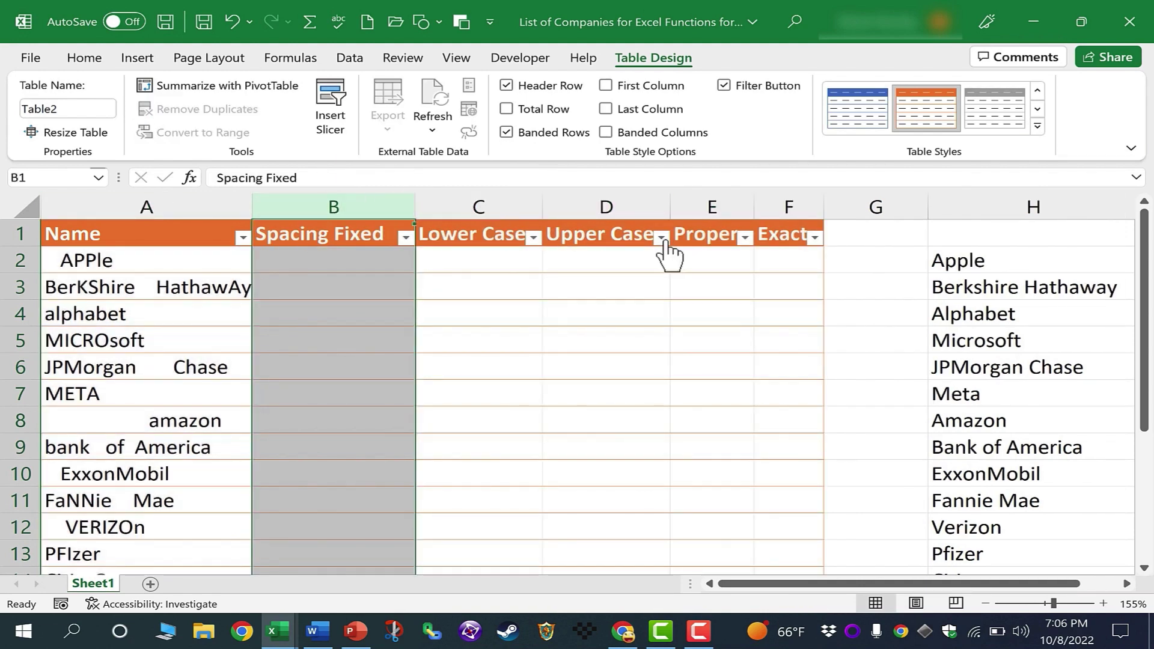
left_click(884, 285)
left_click(328, 264)
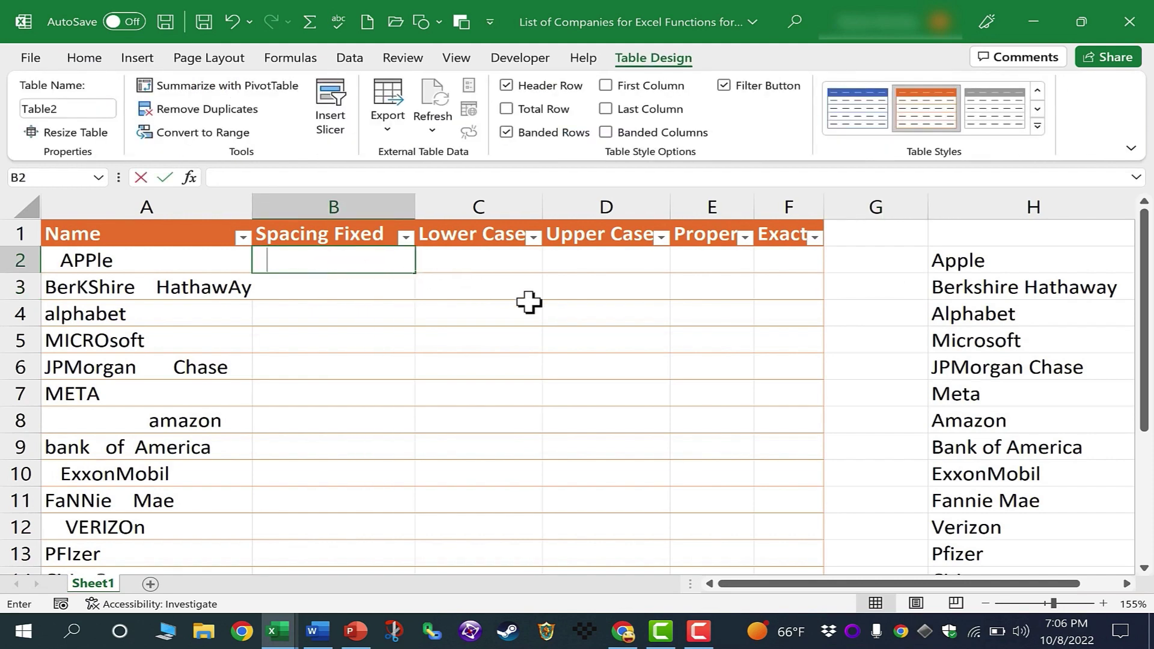
type("=trim(")
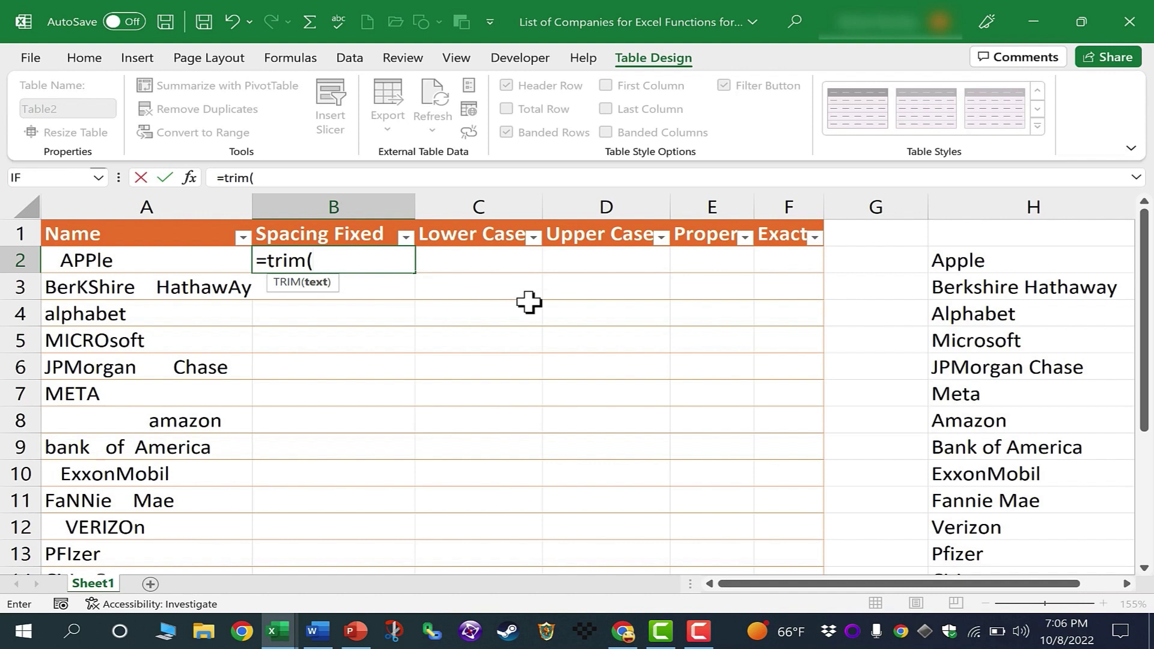
left_click(129, 260)
key("Return")
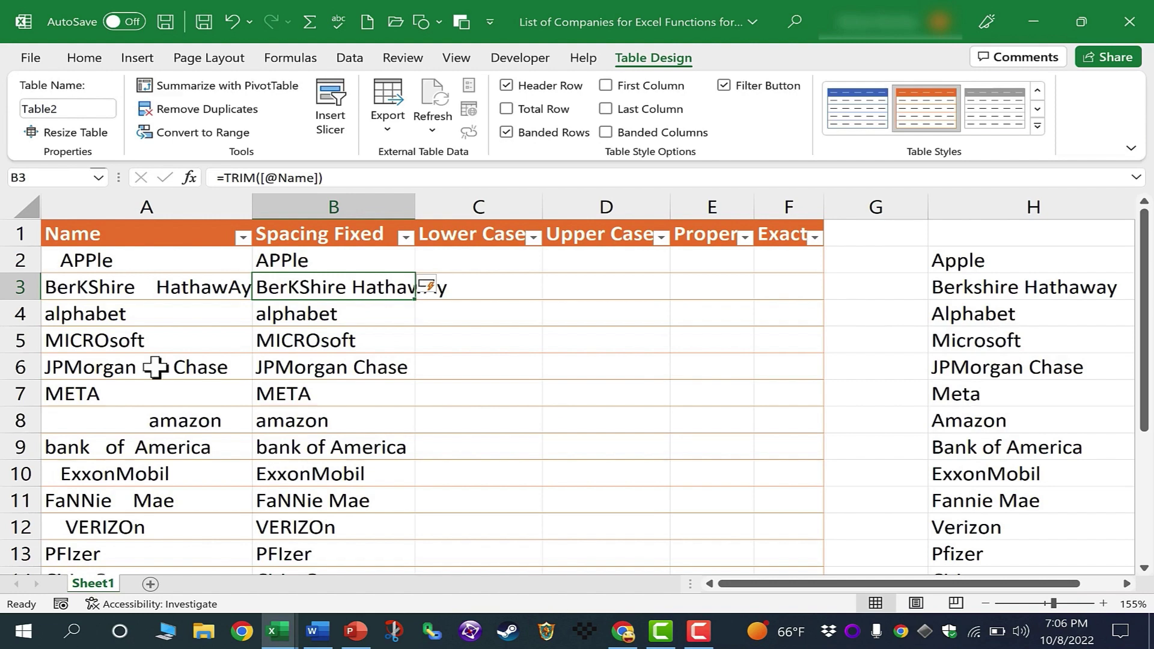
scroll(168, 463, "down", 5)
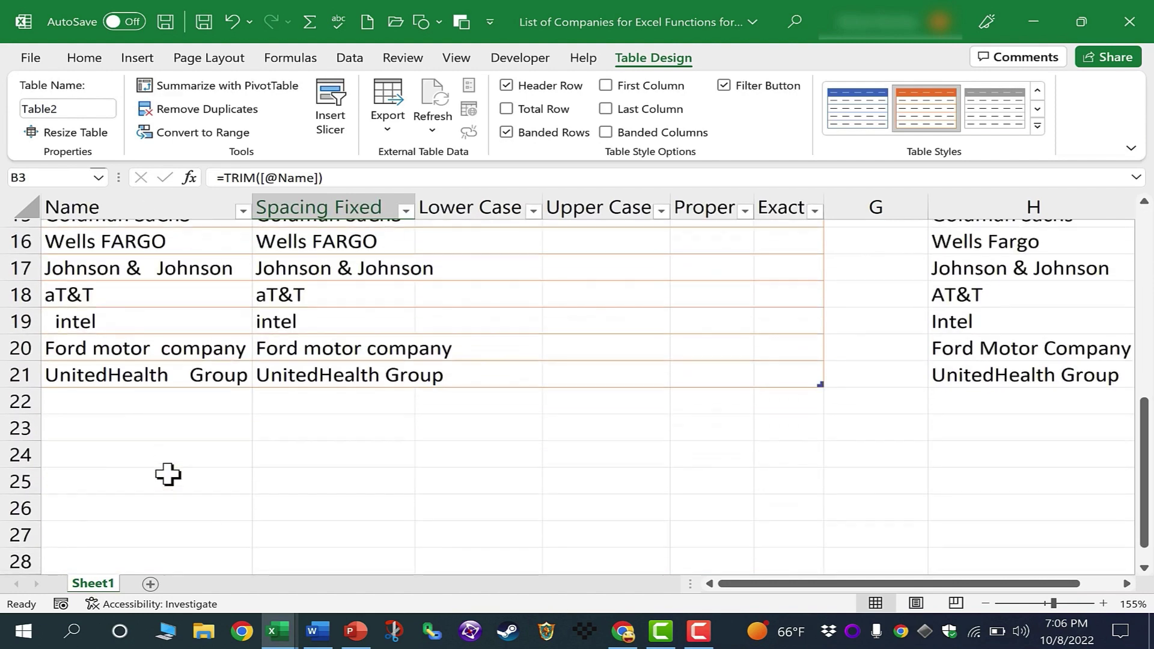
scroll(167, 472, "up", 3)
scroll(166, 472, "up", 2)
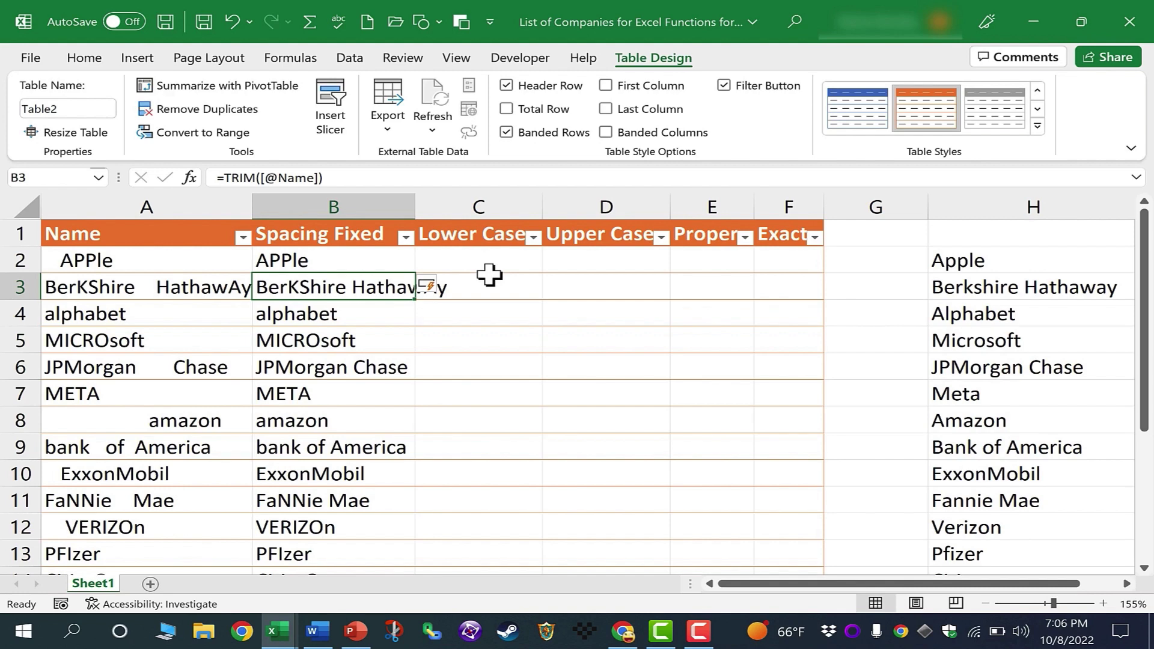
- Add =LOWER([@[Spacing Fixed]]) in C2 and =UPPER([@[Lower Case]]) in D2
left_click(503, 263)
type("=l")
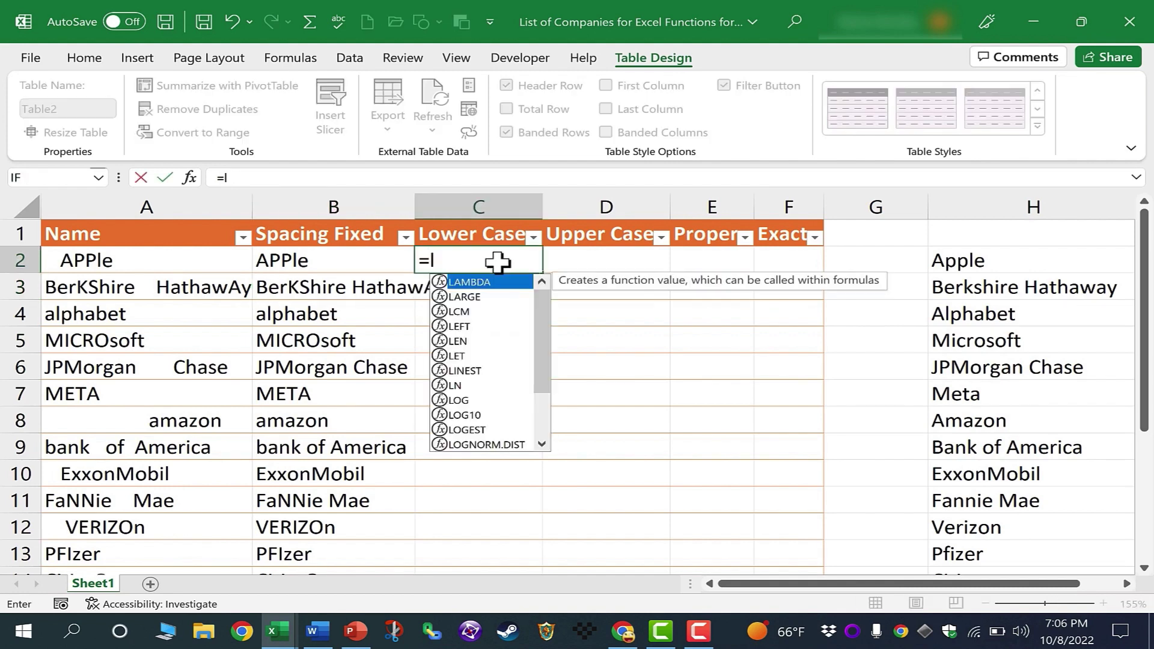
type("ower(")
left_click(345, 261)
key("Return")
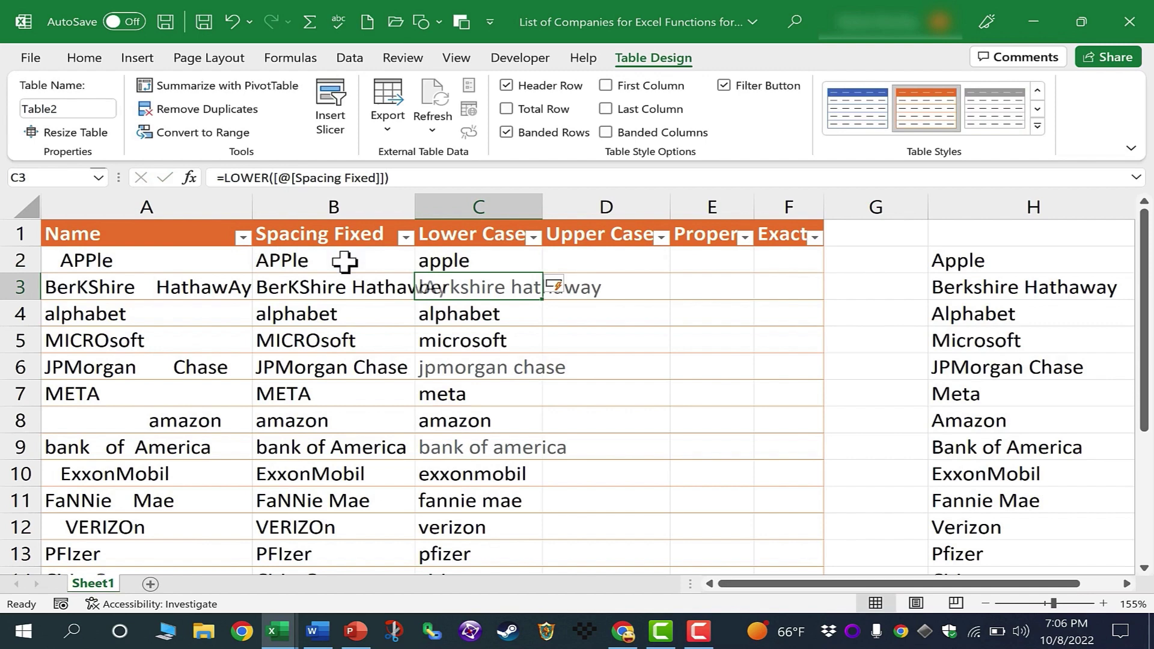
left_click(619, 265)
type("=upper(")
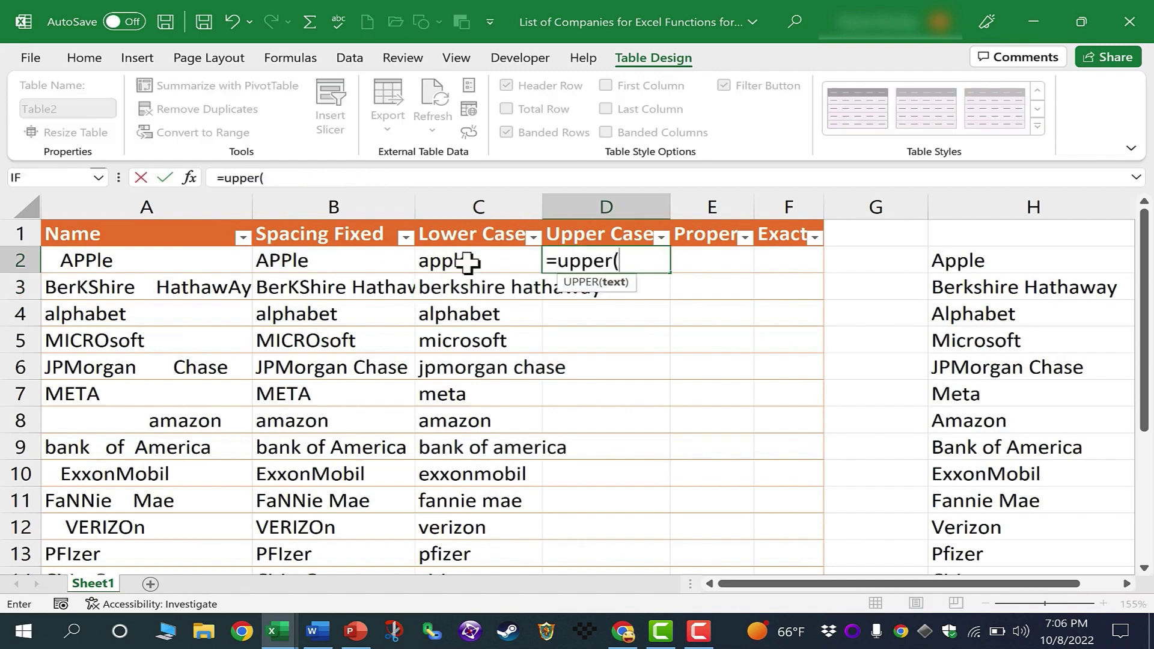
left_click(469, 260)
key("Return")
left_click(709, 261)
type("=proper(")
left_click(626, 260)
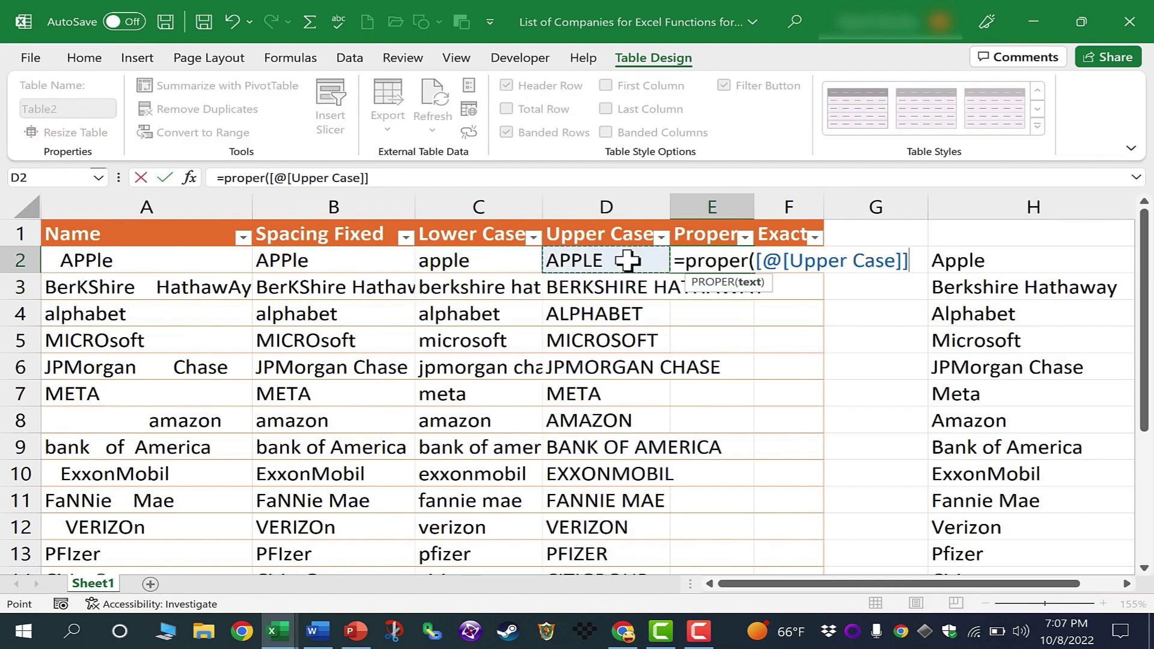
key("Return")
left_click(789, 260)
type("=exact(")
left_click(713, 260)
type(",")
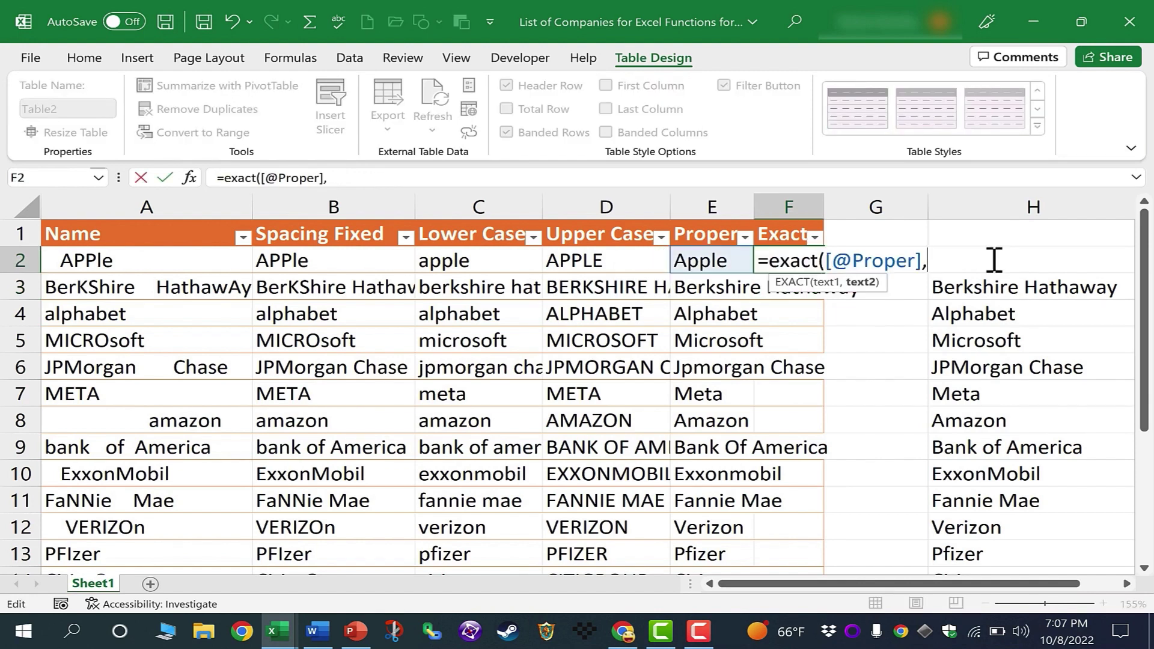
left_click(994, 261)
key("Return")
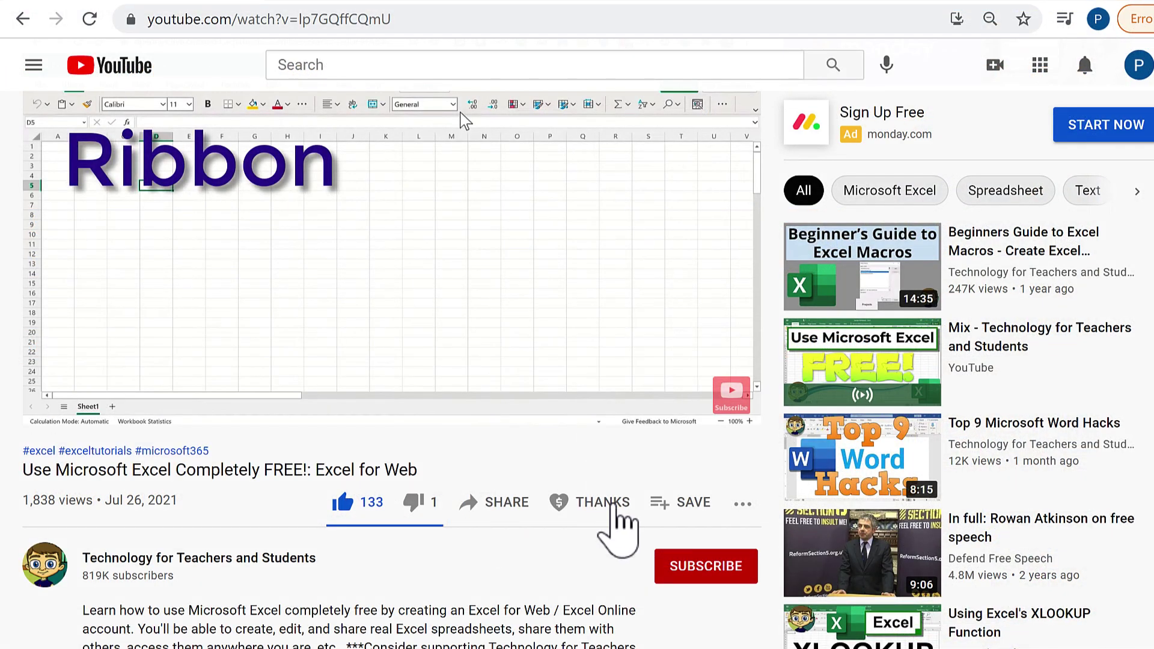
- Open the Super Thanks dialog for Technology for Teachers and Students, with $2–$50 amounts
left_click(615, 505)
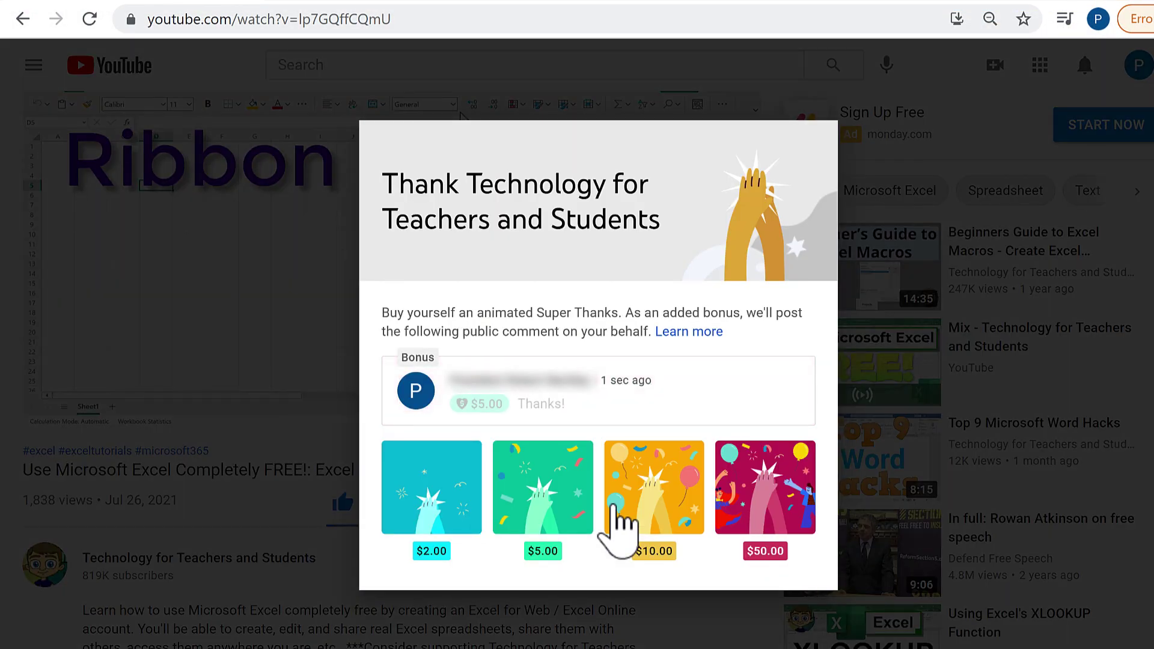